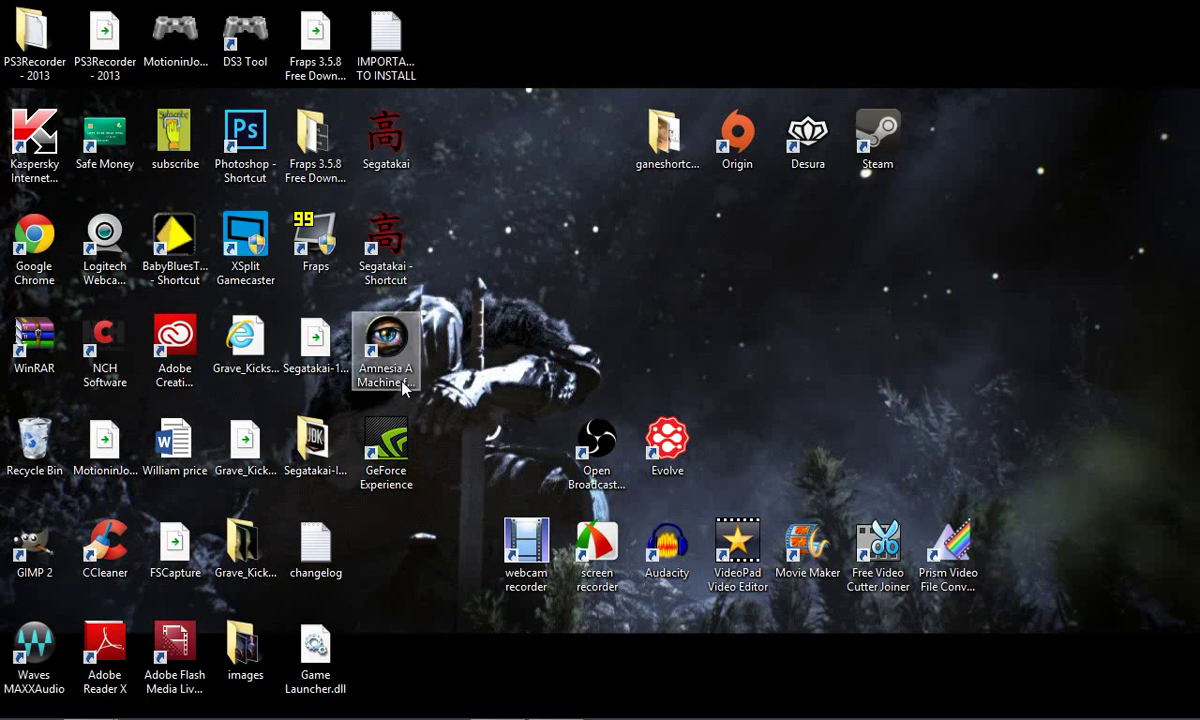
Select and then deselect the Amnesia and GeForce Experience desktop shortcuts.
click(390, 350)
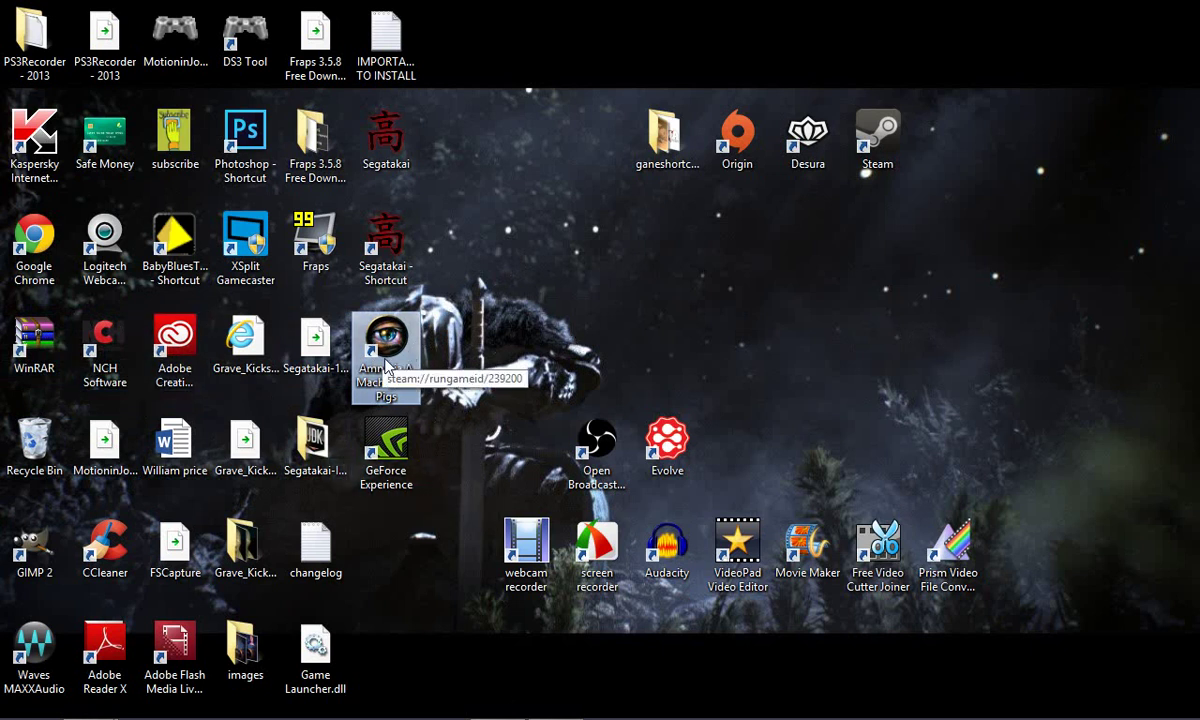
click(550, 296)
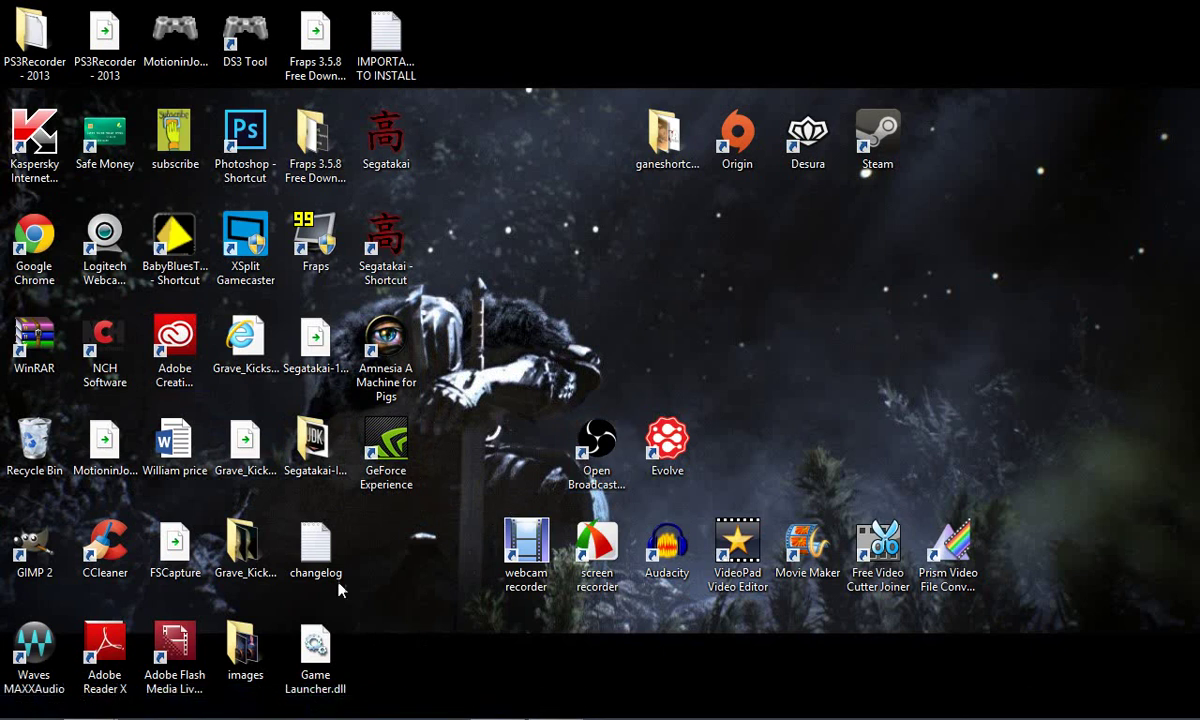
click(389, 485)
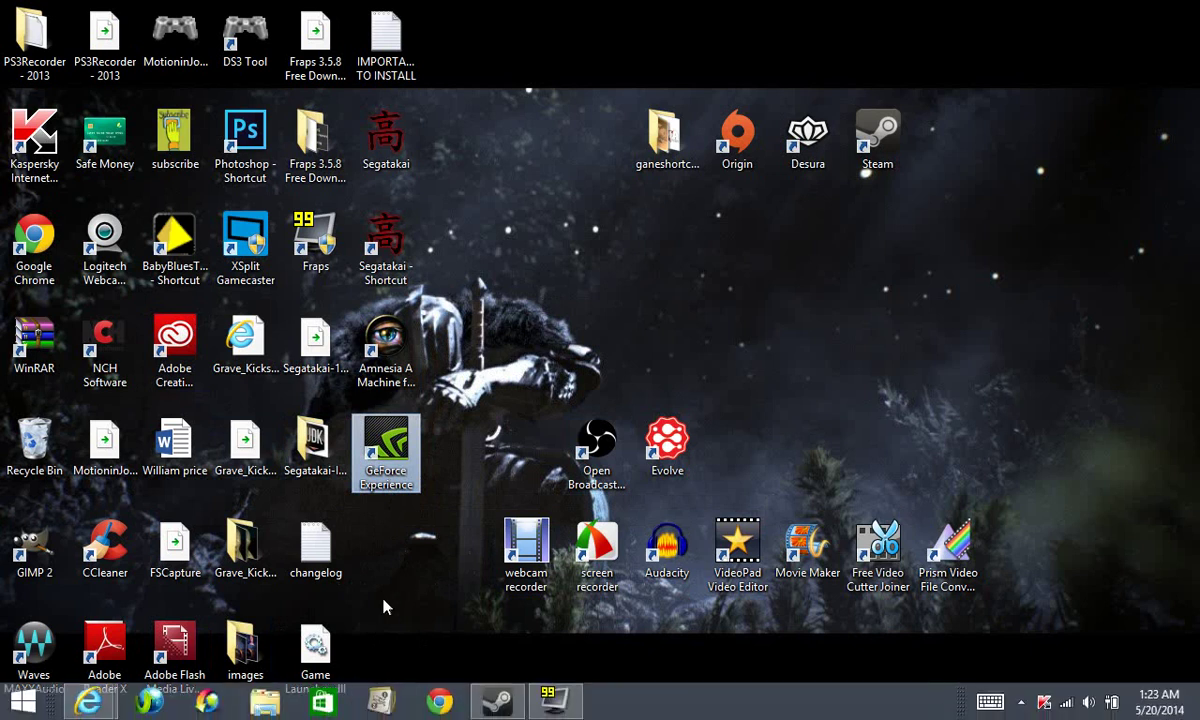
click(672, 327)
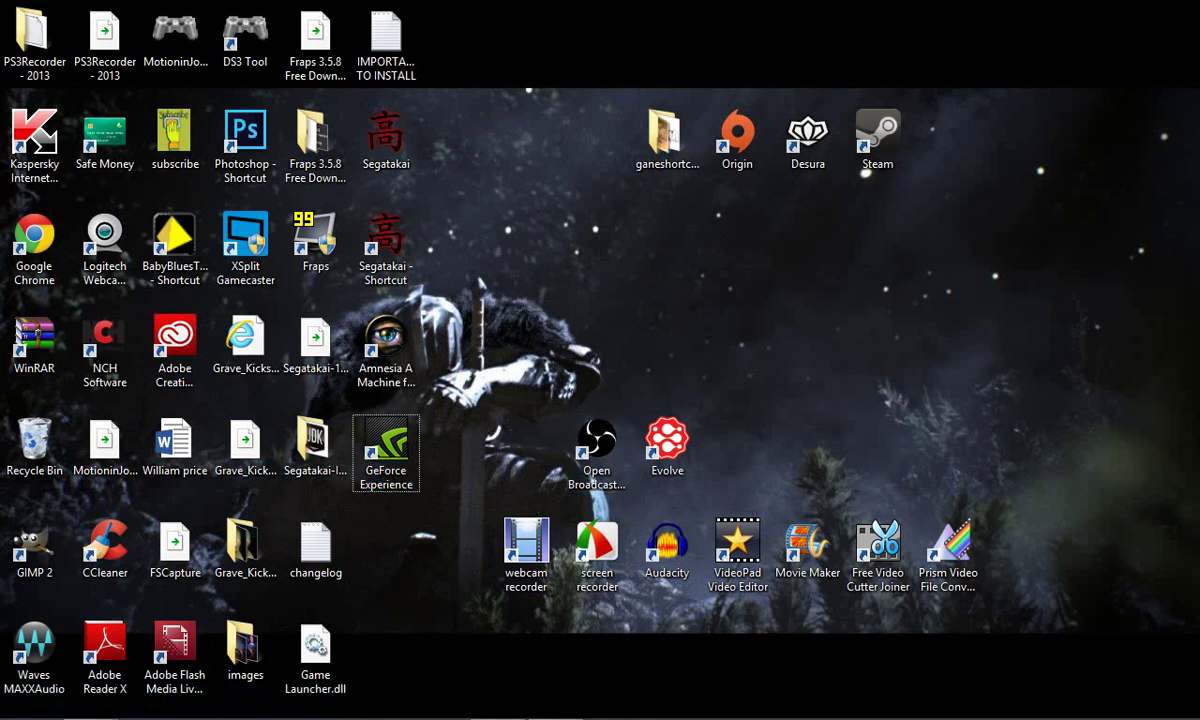
Open Task Manager and scroll through the running processes.
key(ctrl+shift+Escape)
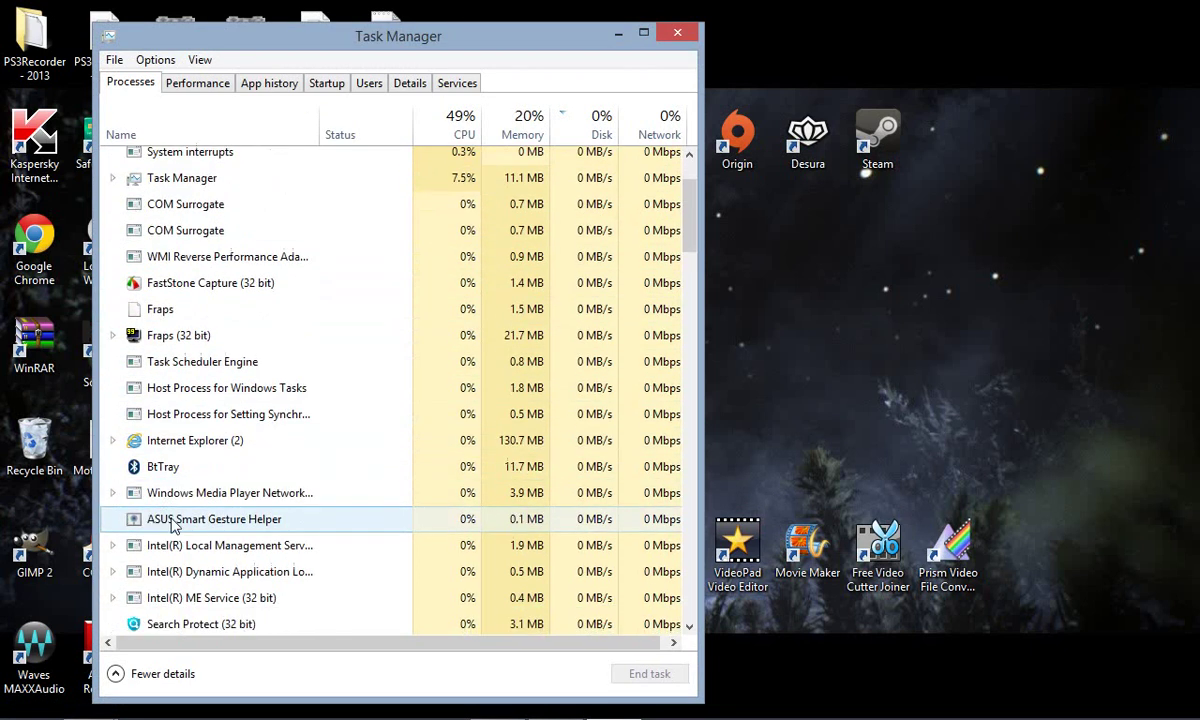
scroll(172, 527, down, 4)
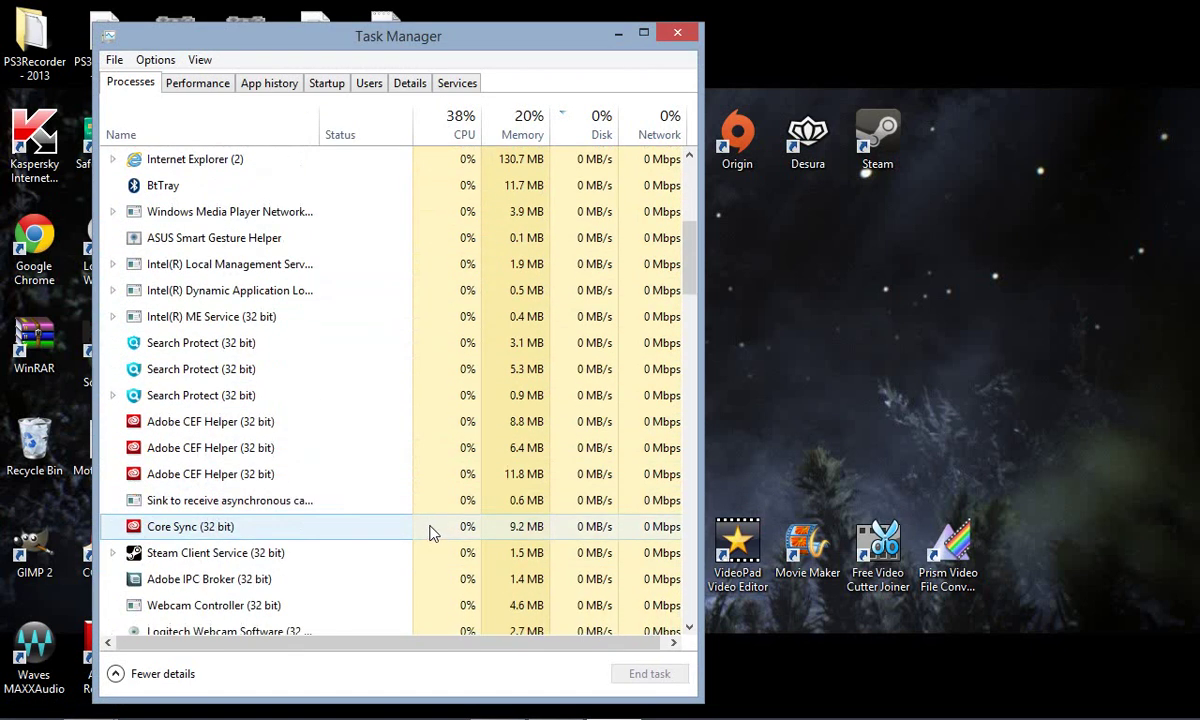
scroll(430, 533, down, 5)
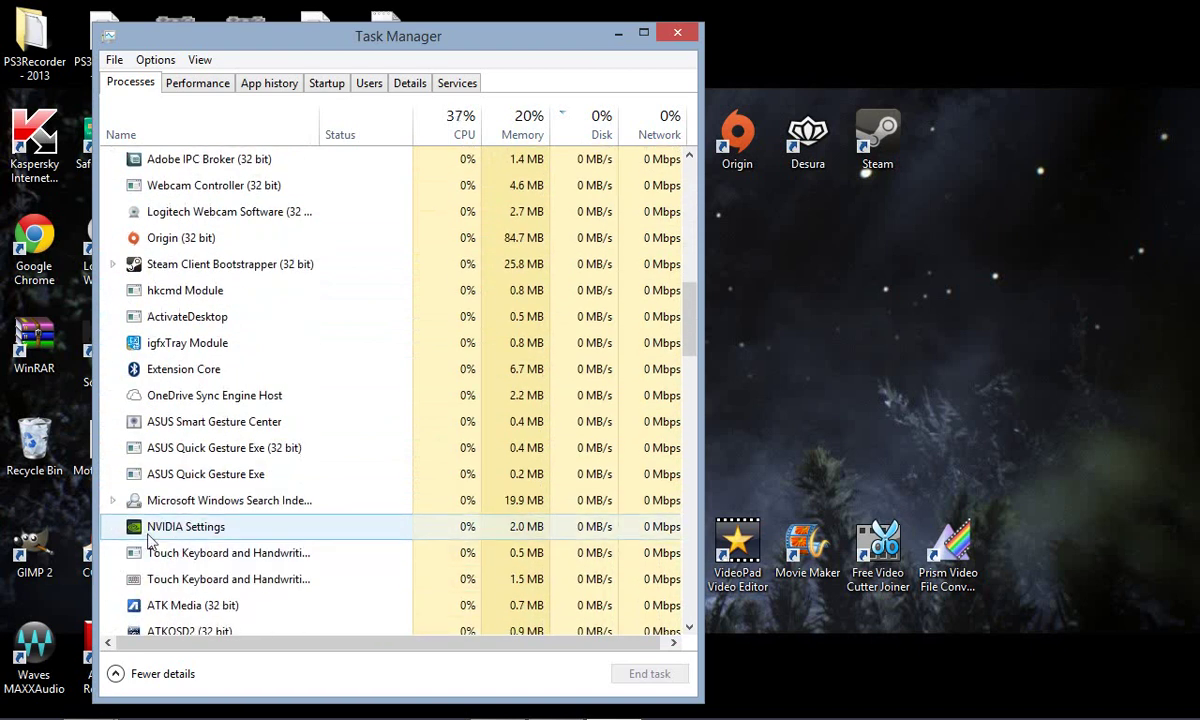
scroll(150, 535, down, 4)
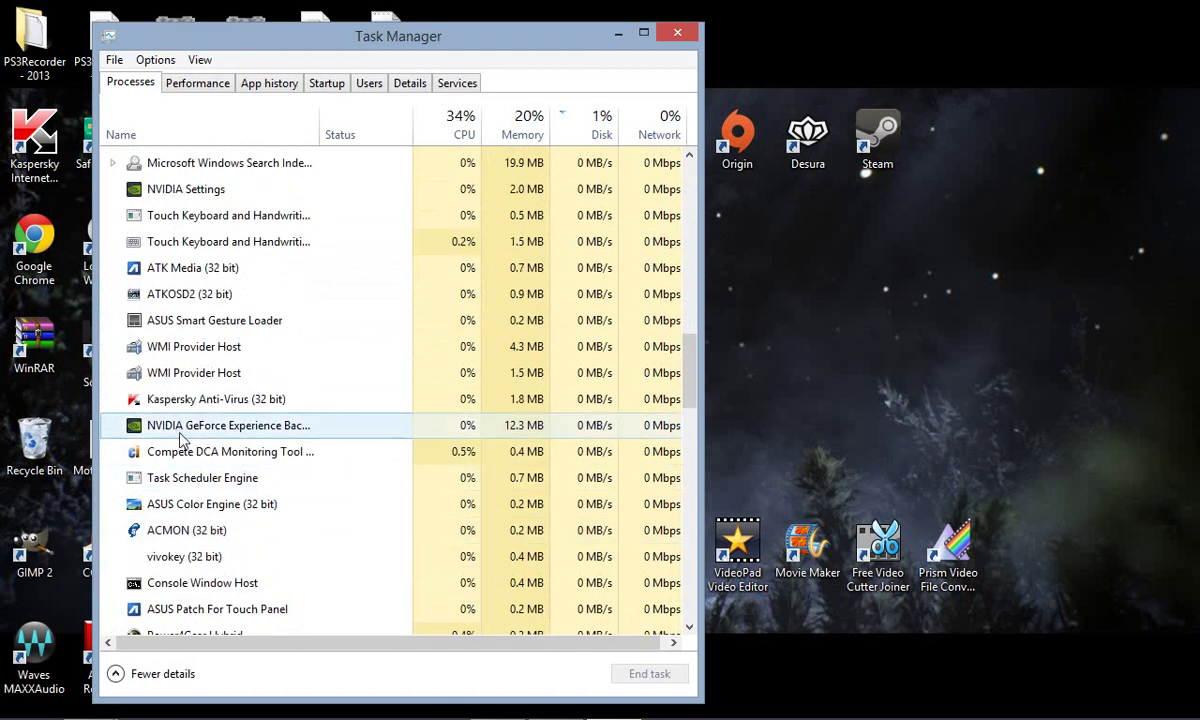
scroll(183, 440, down, 7)
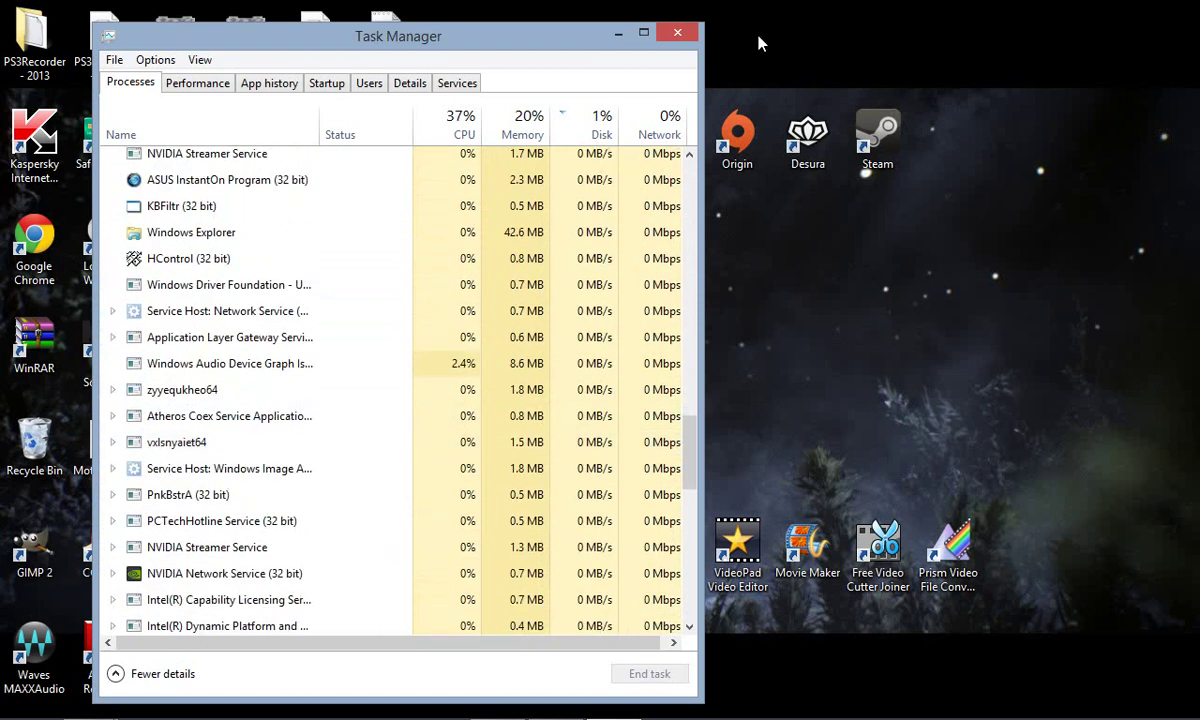
Close Task Manager, launch Steam from the desktop, and bring up its Steam menu.
click(626, 35)
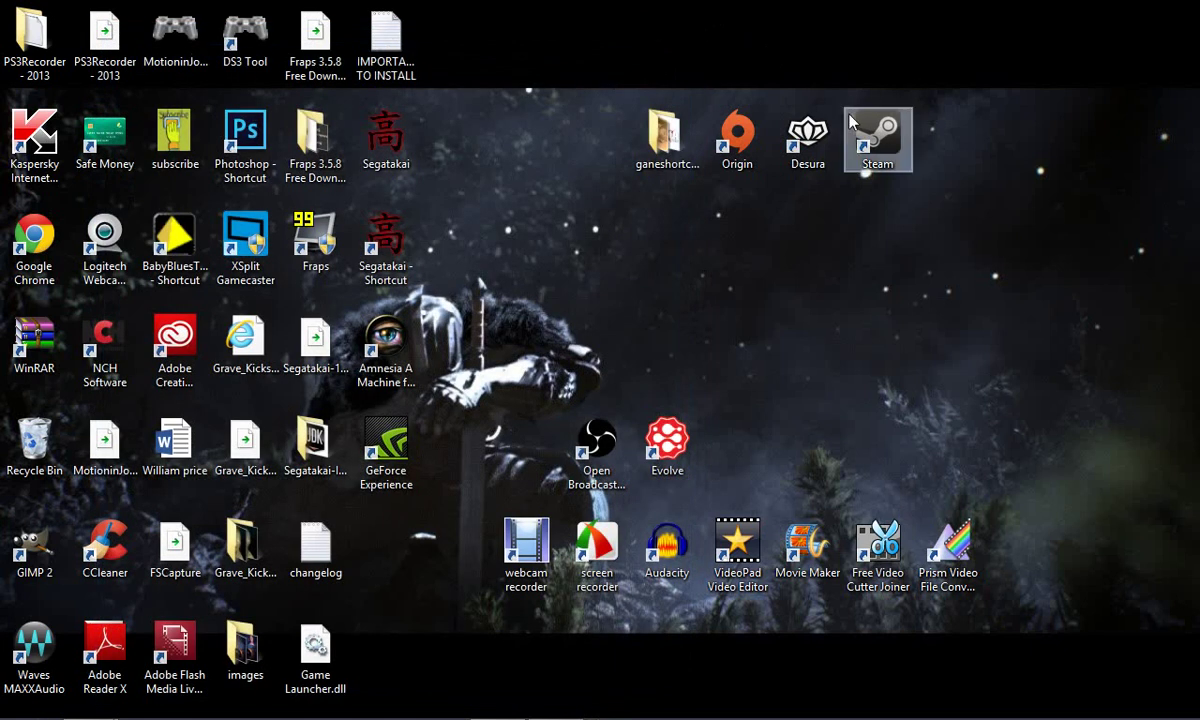
double_click(850, 118)
click(170, 113)
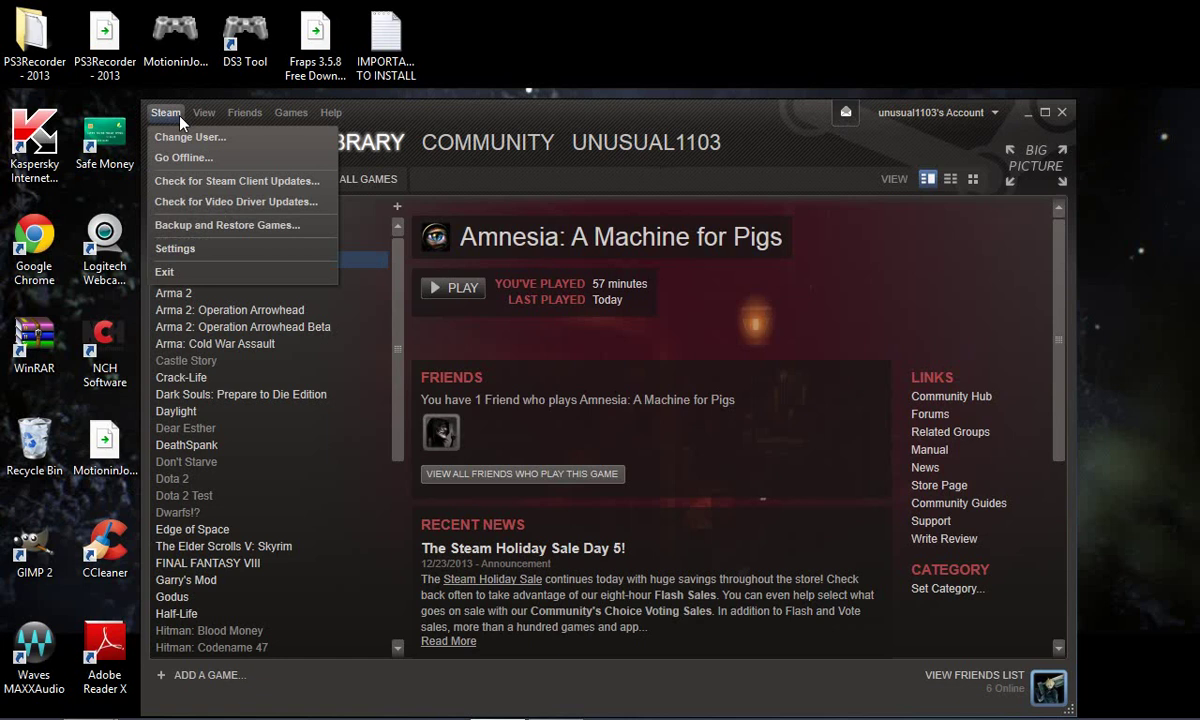
Run Steam's video driver update check, then close the Amnesia YouTube and Intel Driver Update Utility tabs.
click(259, 211)
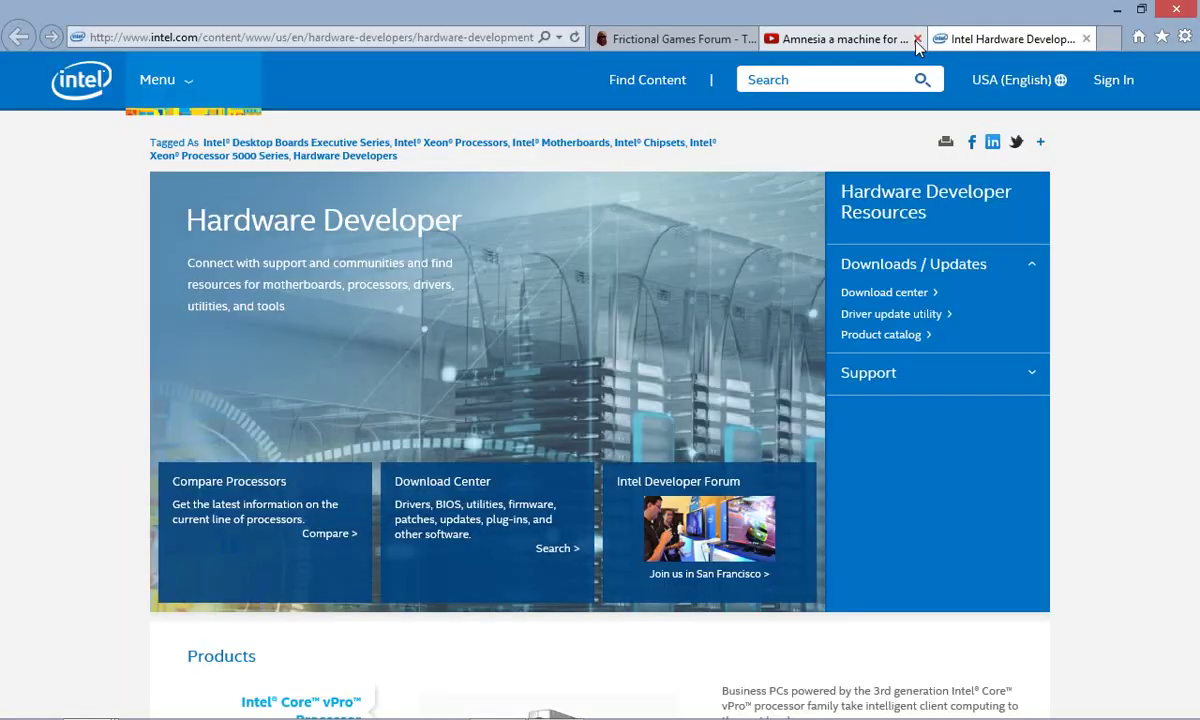
click(916, 41)
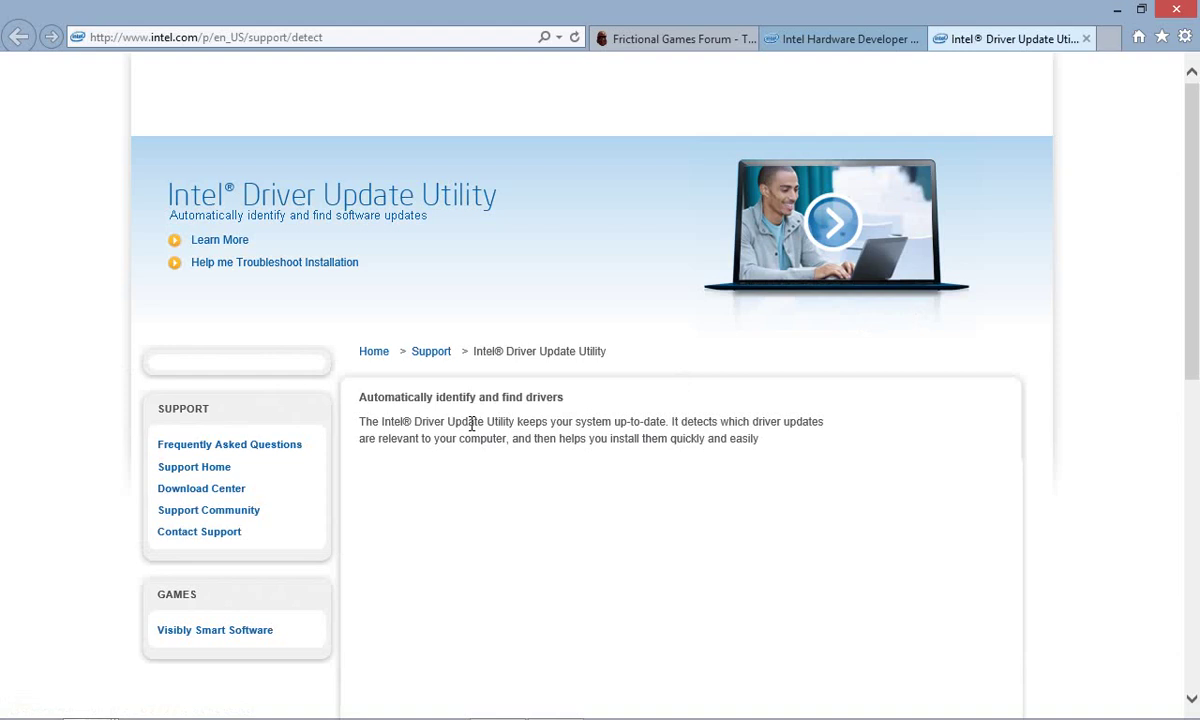
scroll(471, 420, down, 1)
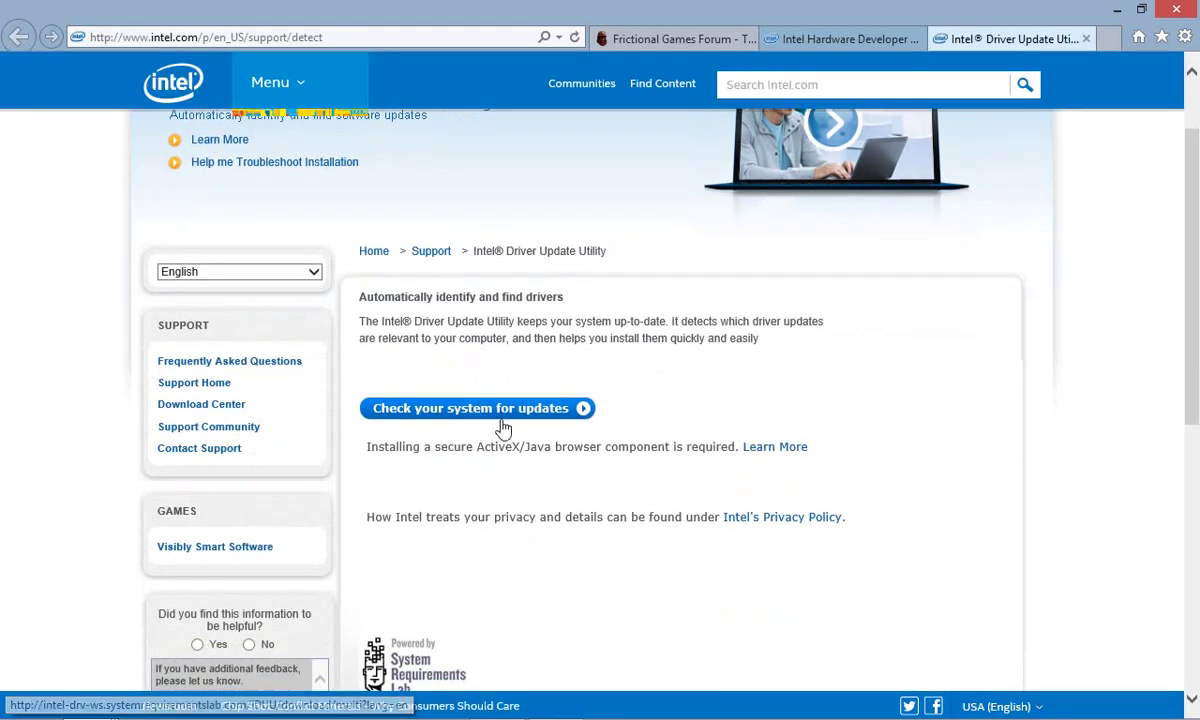
scroll(576, 563, down, 2)
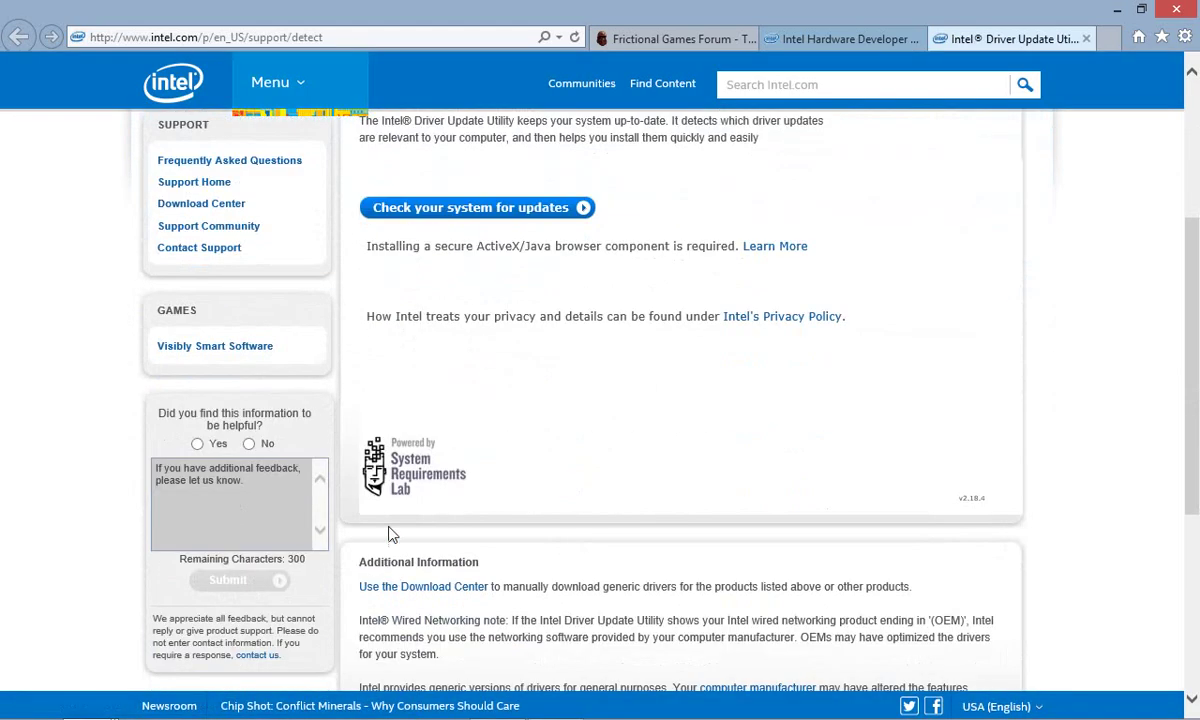
scroll(629, 362, up, 3)
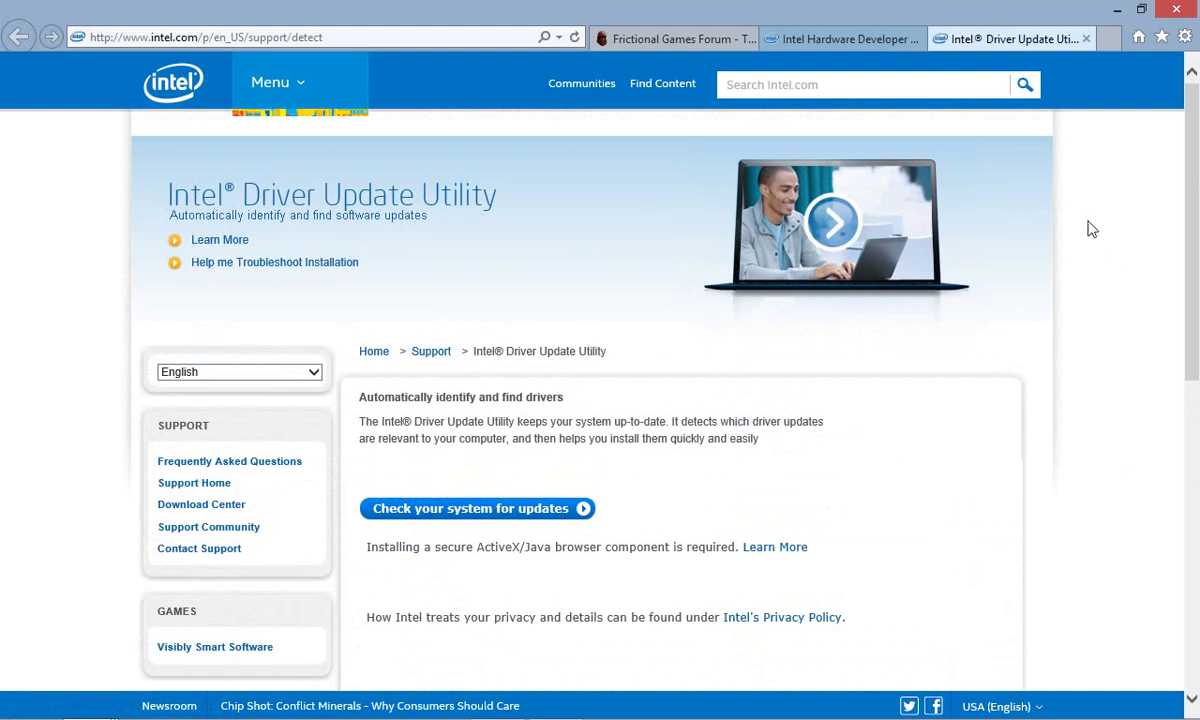
click(1088, 38)
Search the web for 'nvidia drive' and open the NVIDIA Driver Downloads result.
click(98, 36)
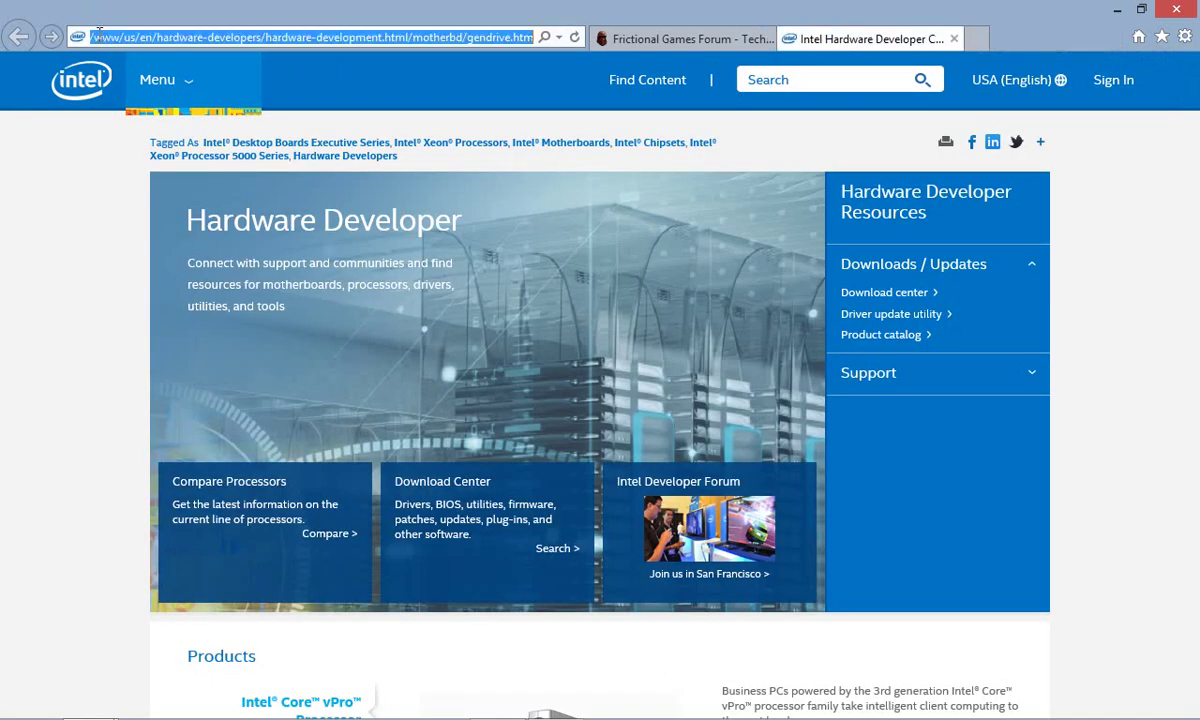
text(nvidia)
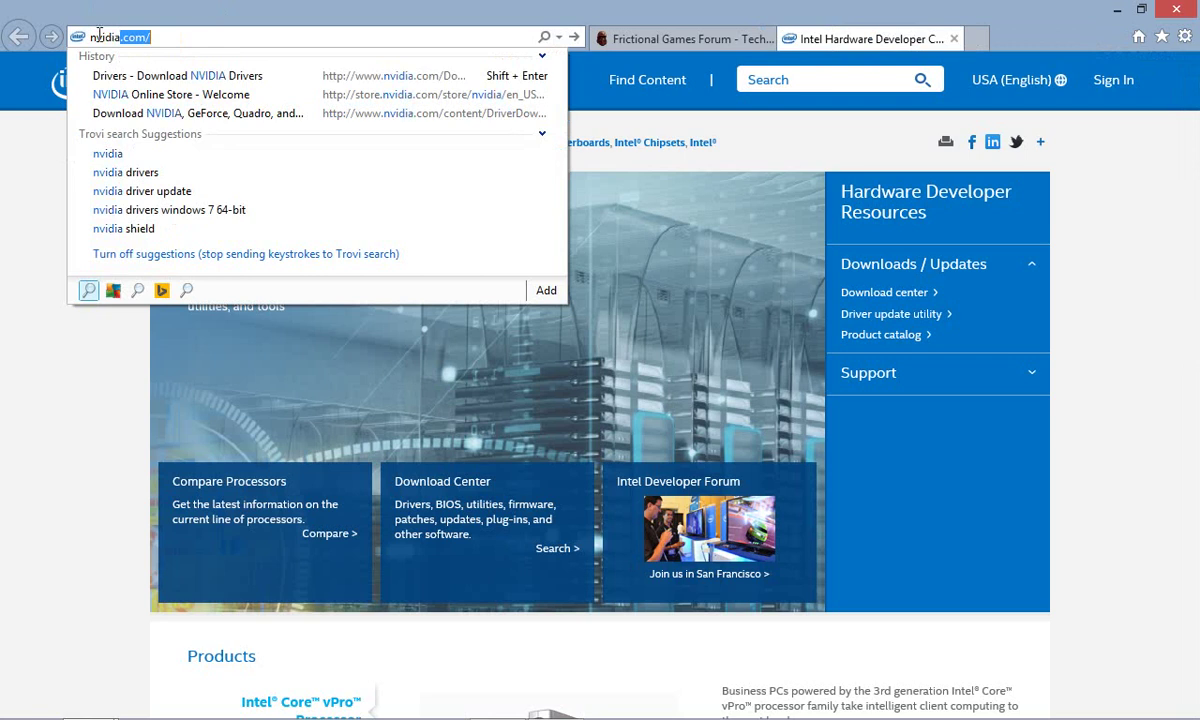
text( driver)
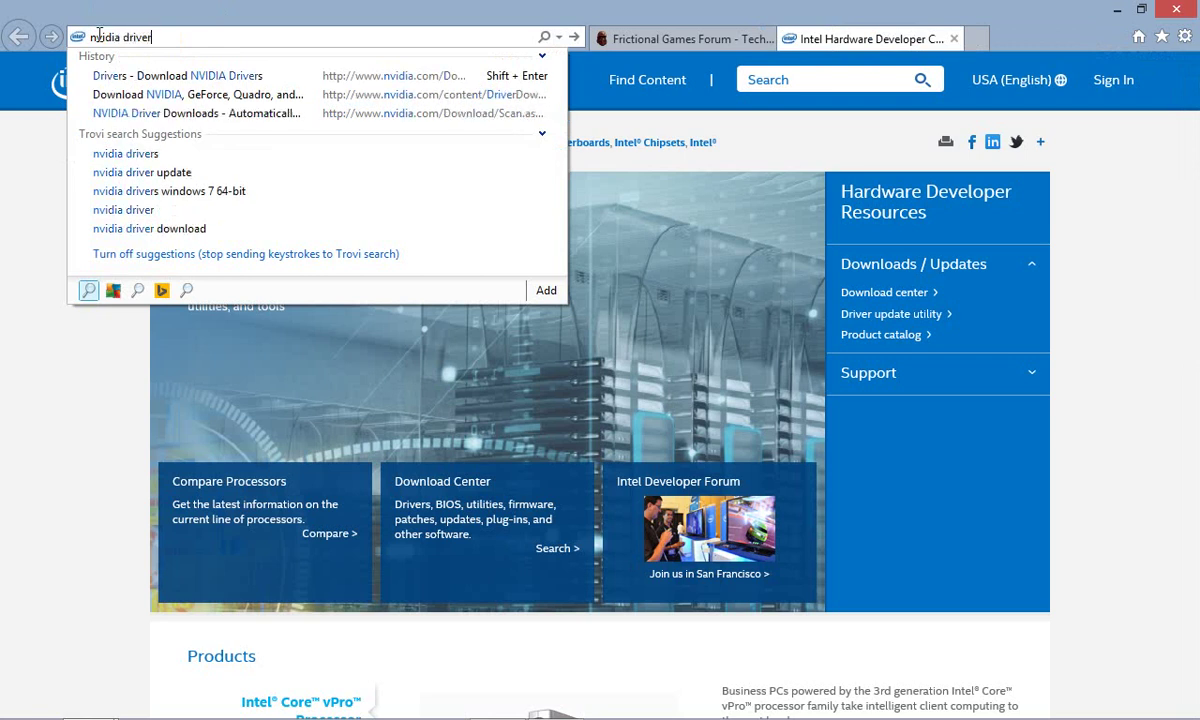
key(Return)
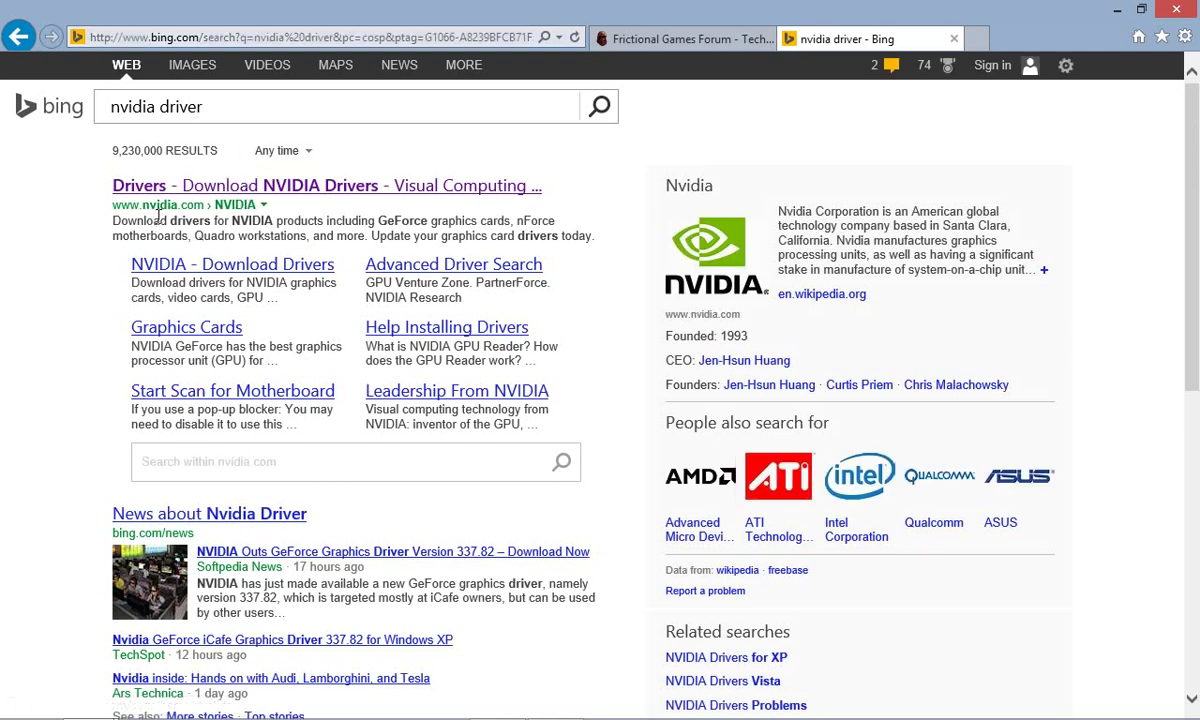
click(280, 188)
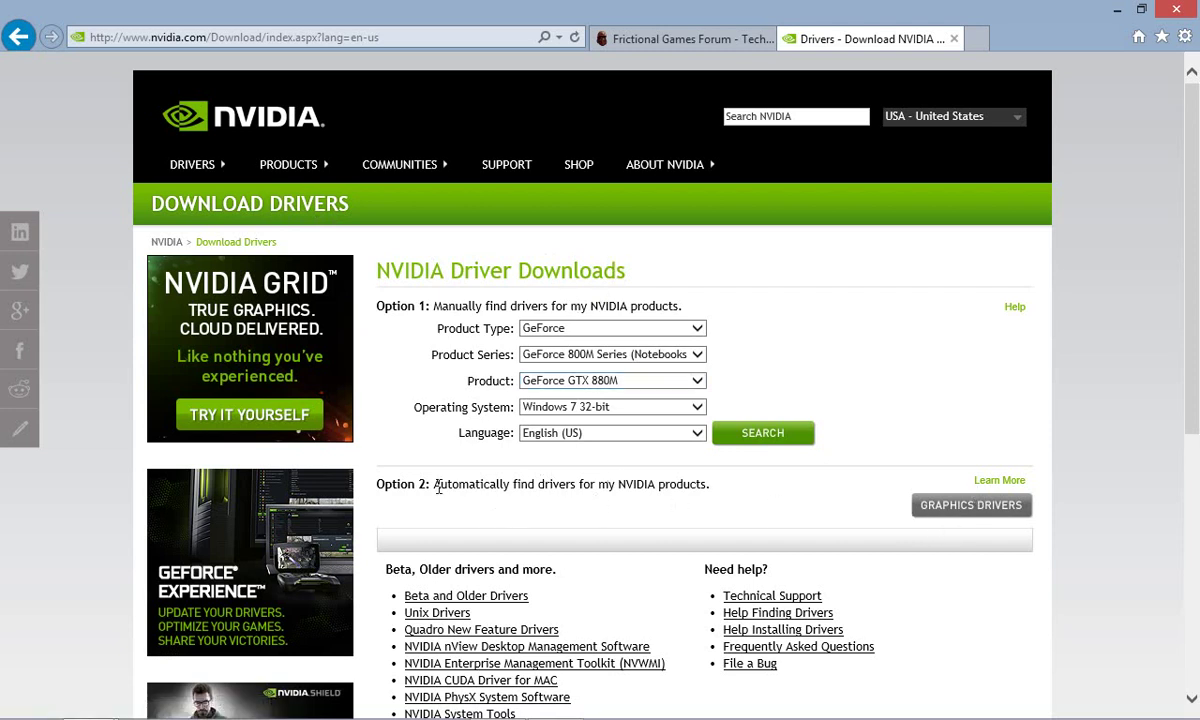
Look over the NVIDIA driver downloads page, then minimize Internet Explorer.
drag(389, 482, 399, 484)
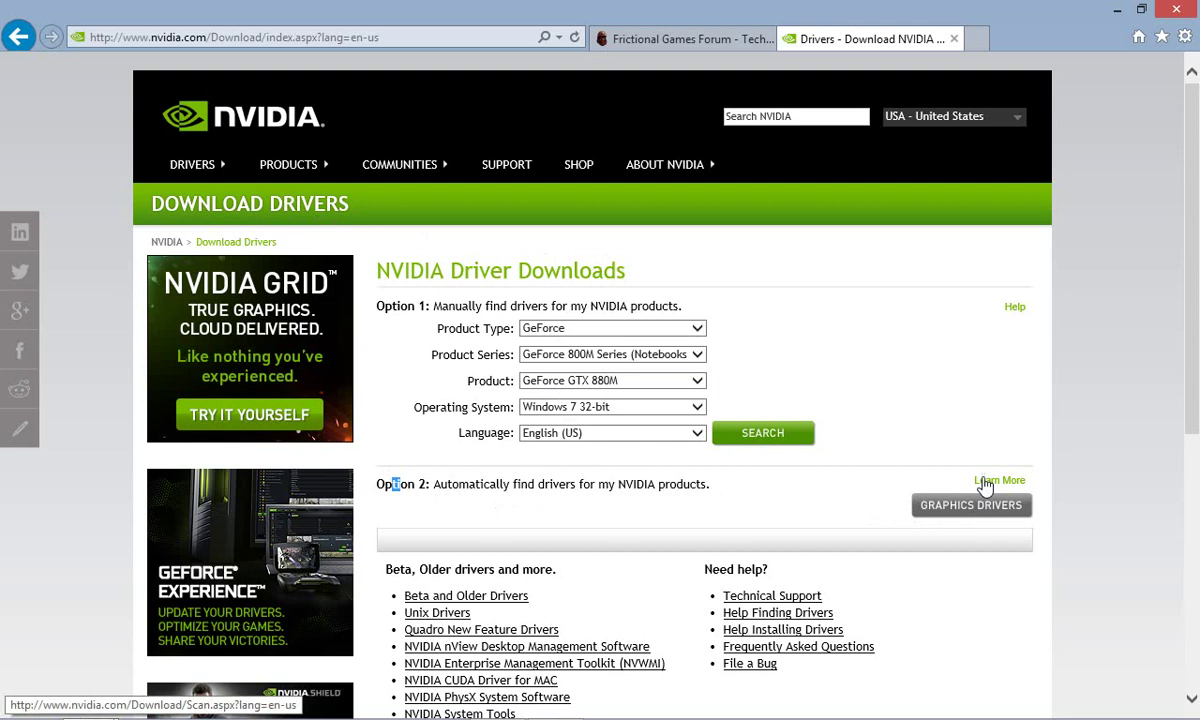
scroll(568, 498, down, 2)
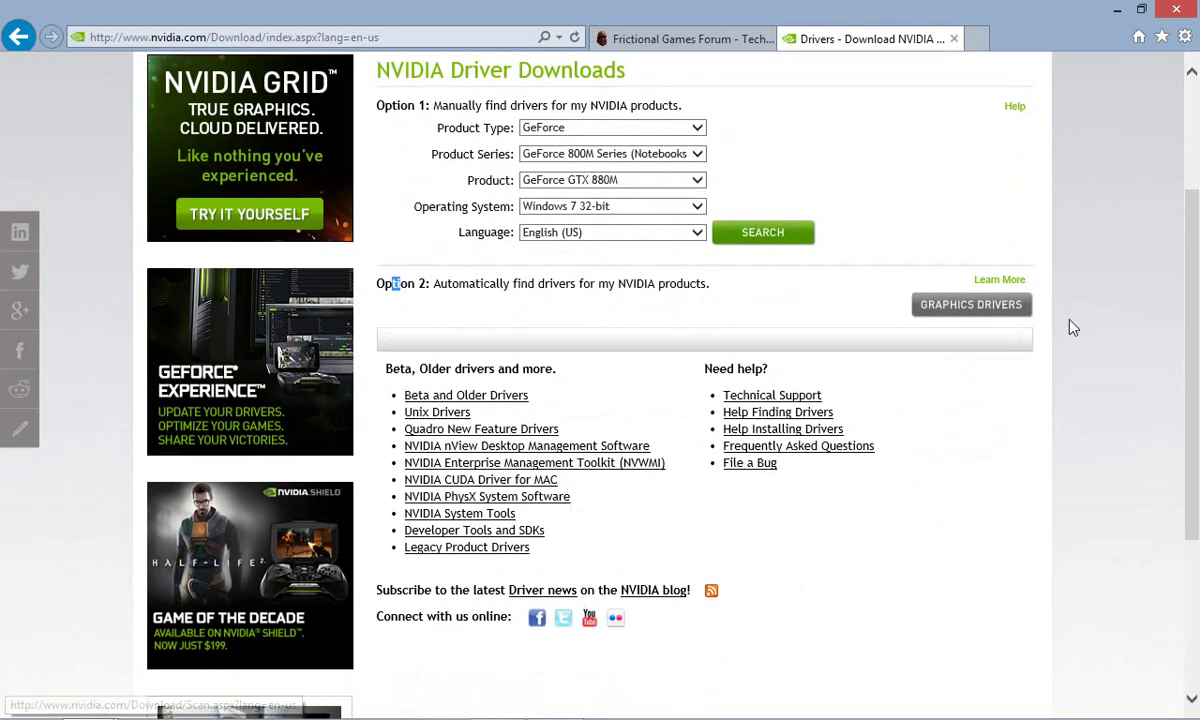
scroll(570, 310, up, 1)
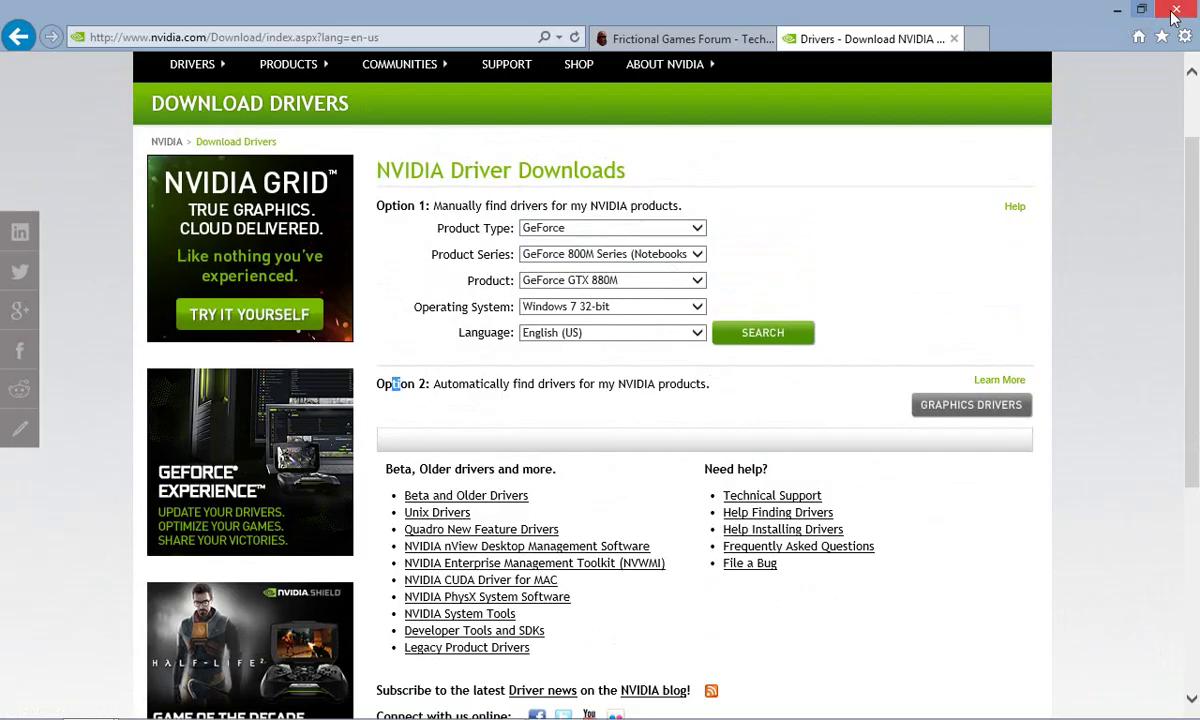
click(1118, 12)
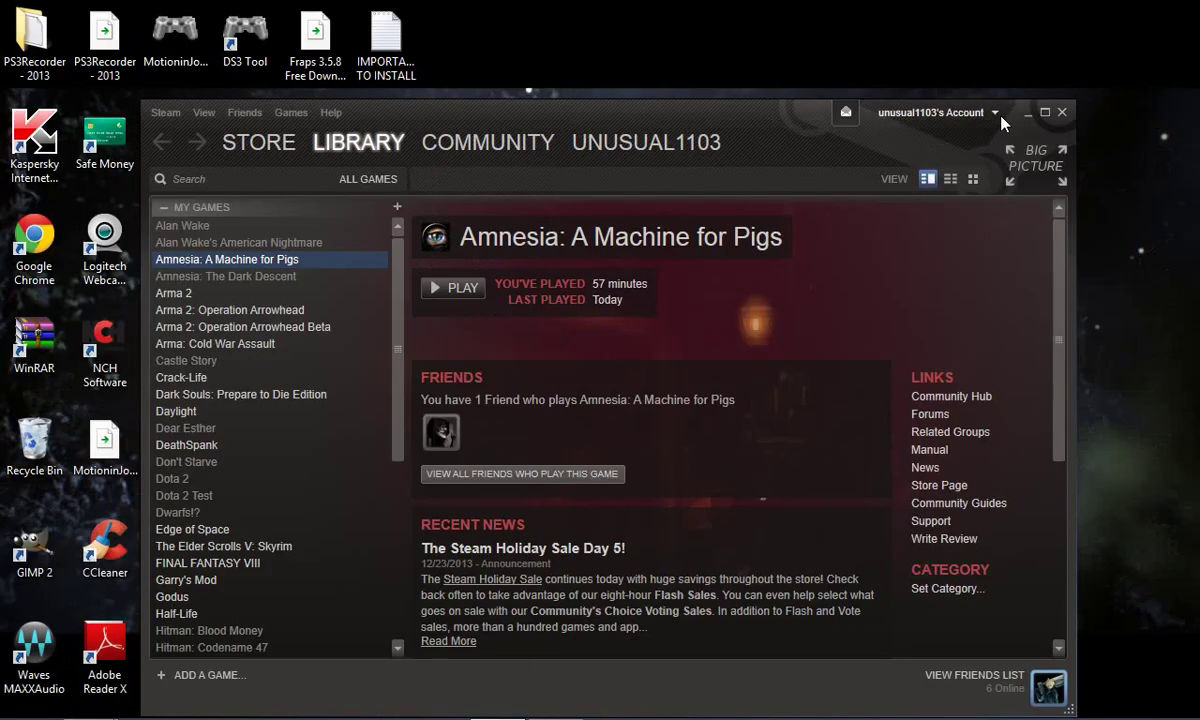
Minimize Steam, open GeForce Experience, and view its Drivers tab showing GeForce 335.23 up to date.
click(1027, 114)
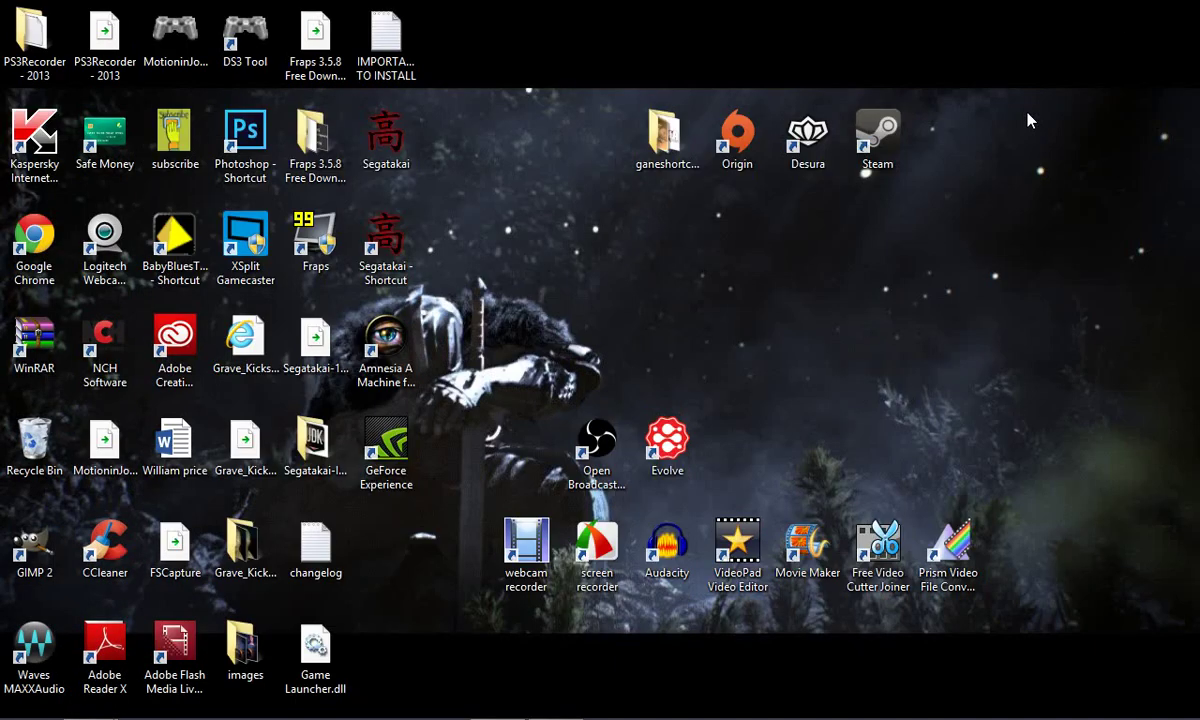
click(388, 464)
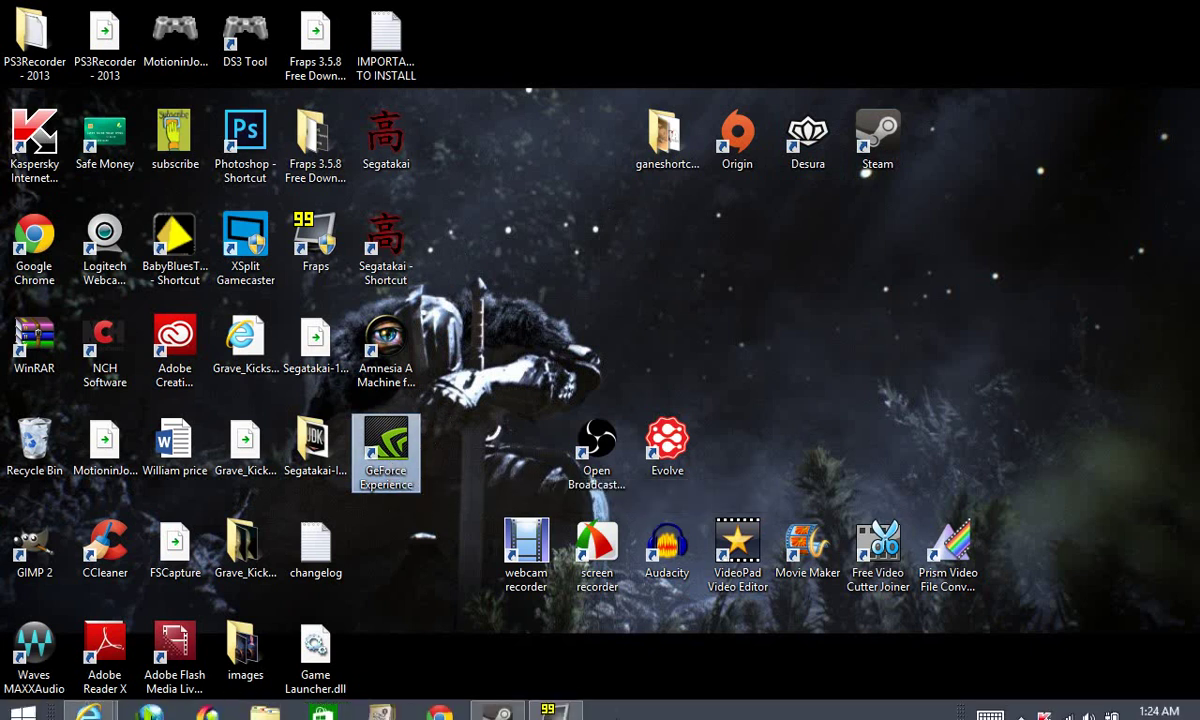
click(139, 372)
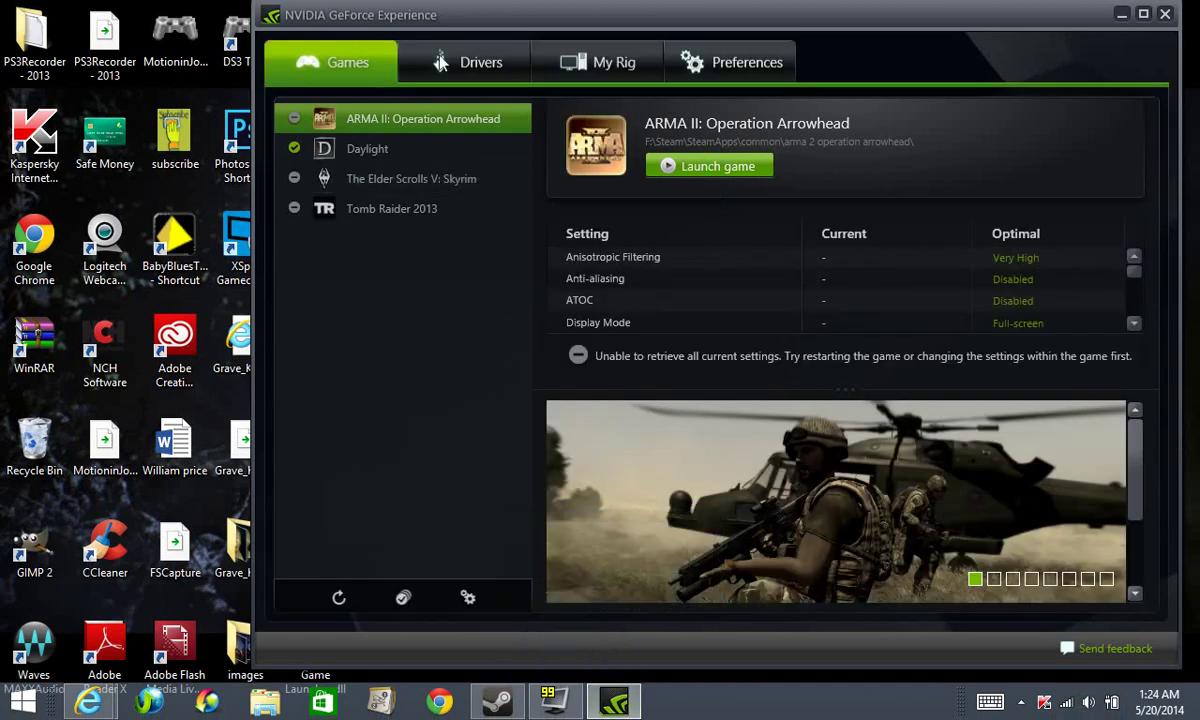
click(469, 55)
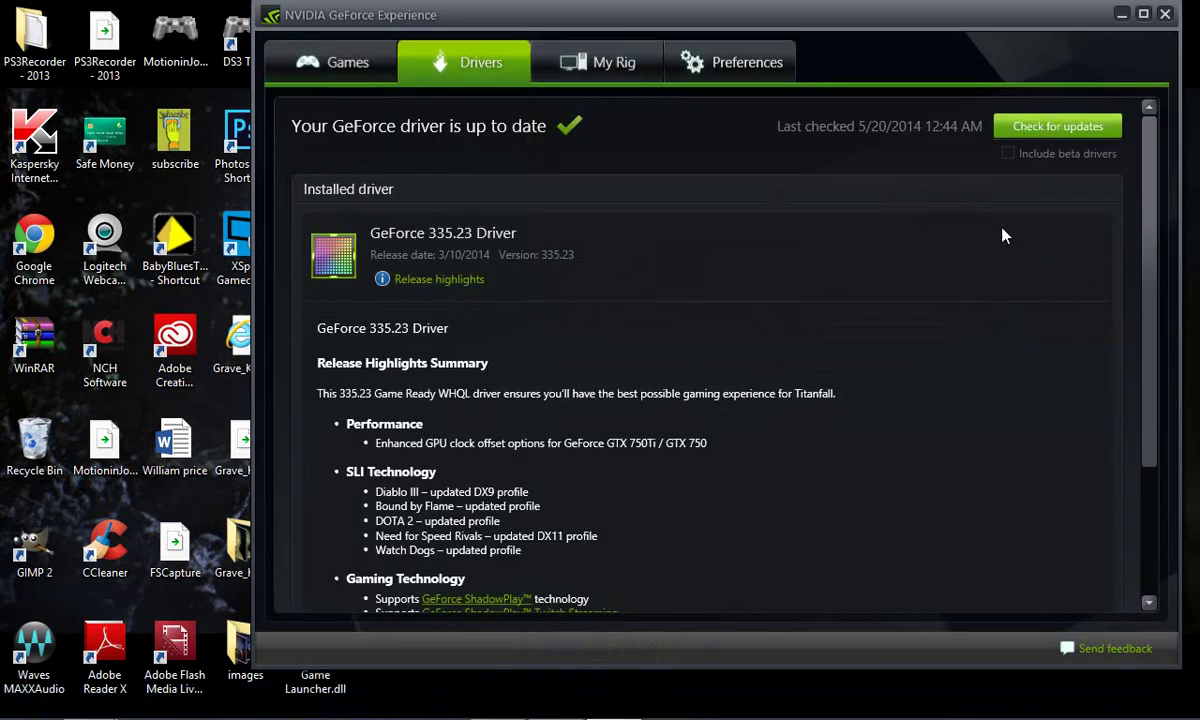
Close GeForce Experience and start Amnesia's Settings Launcher from the Steam library.
click(1164, 14)
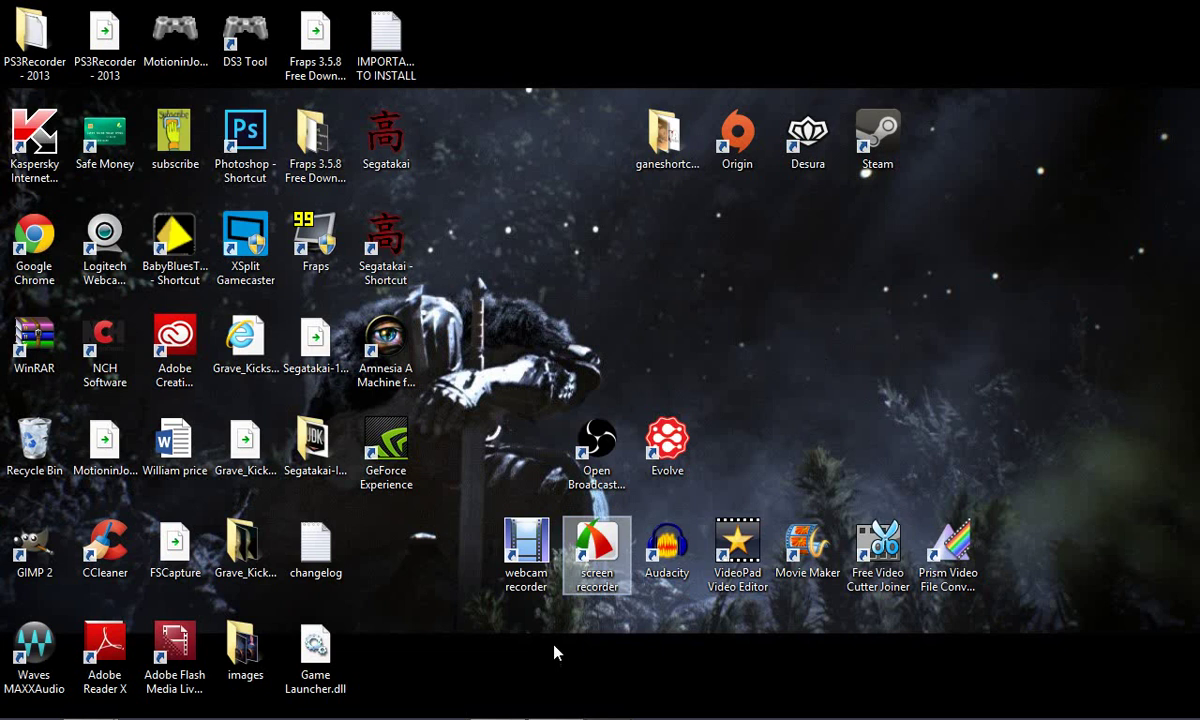
click(497, 710)
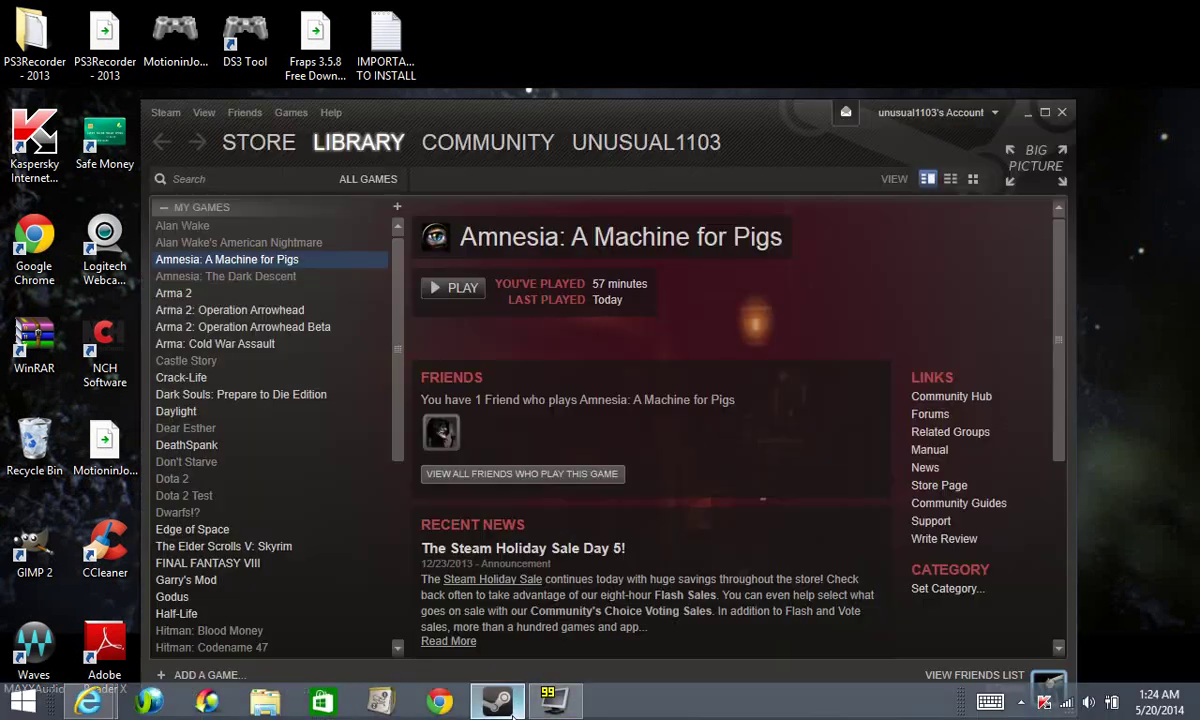
click(466, 292)
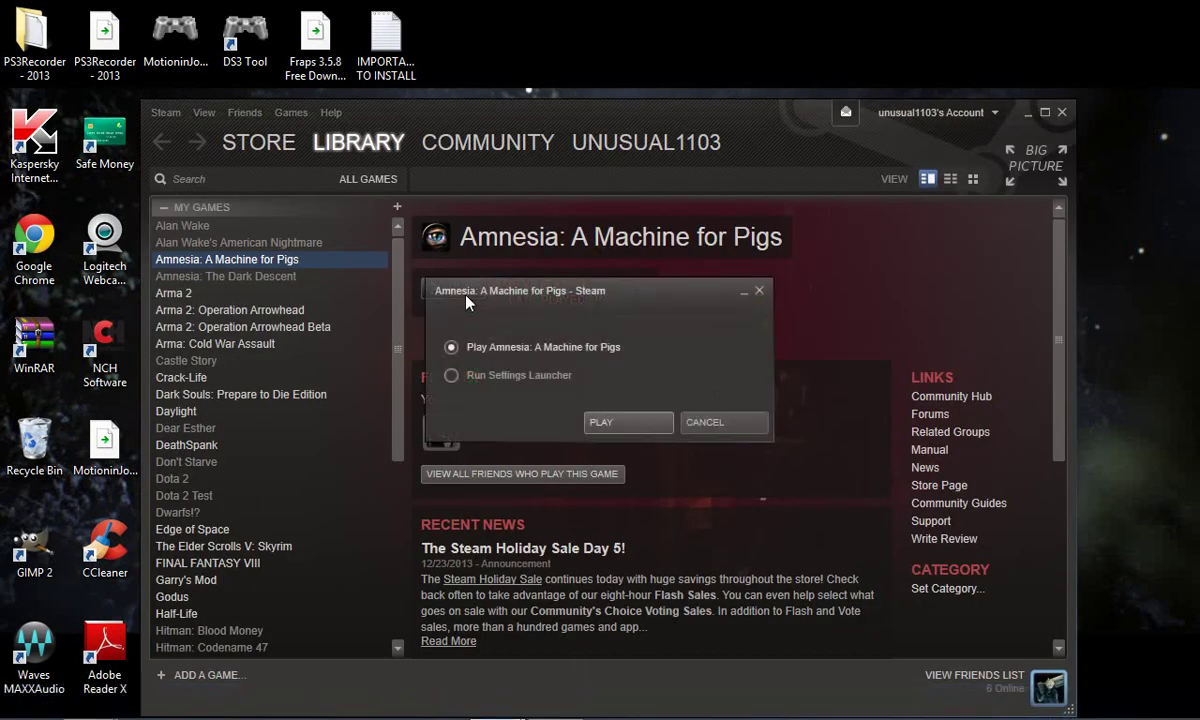
click(555, 374)
click(622, 422)
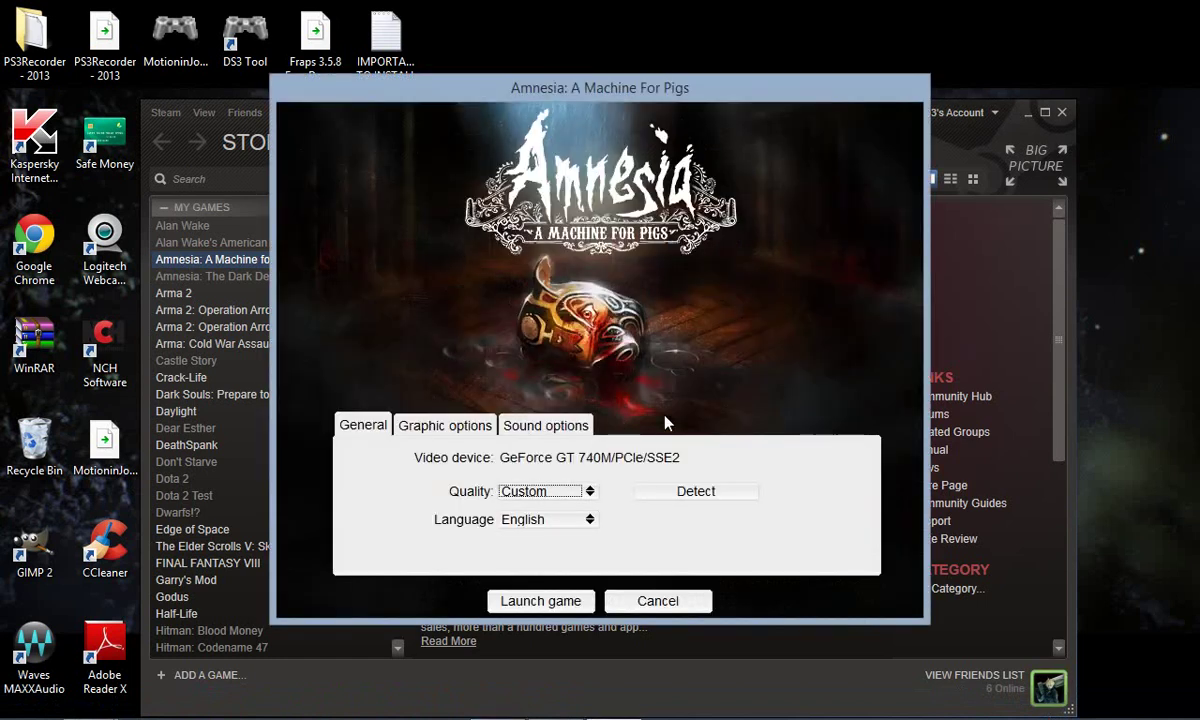
Review the basic and advanced graphics options, then return to the General settings.
click(446, 426)
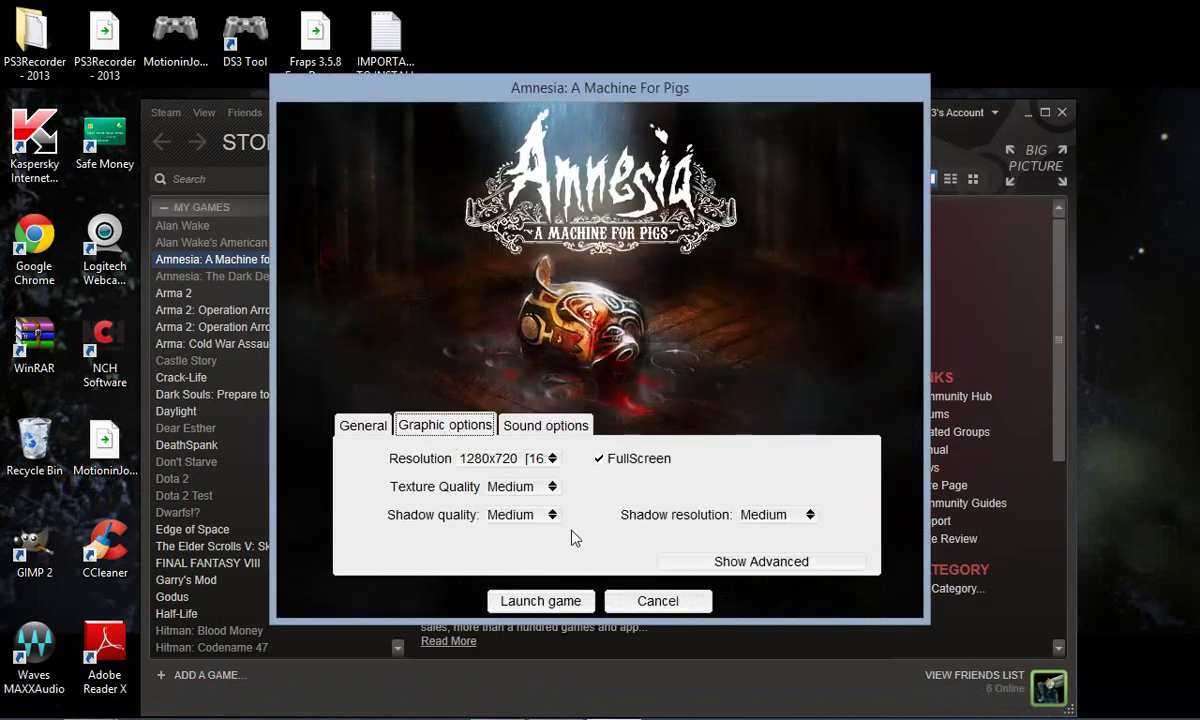
click(727, 563)
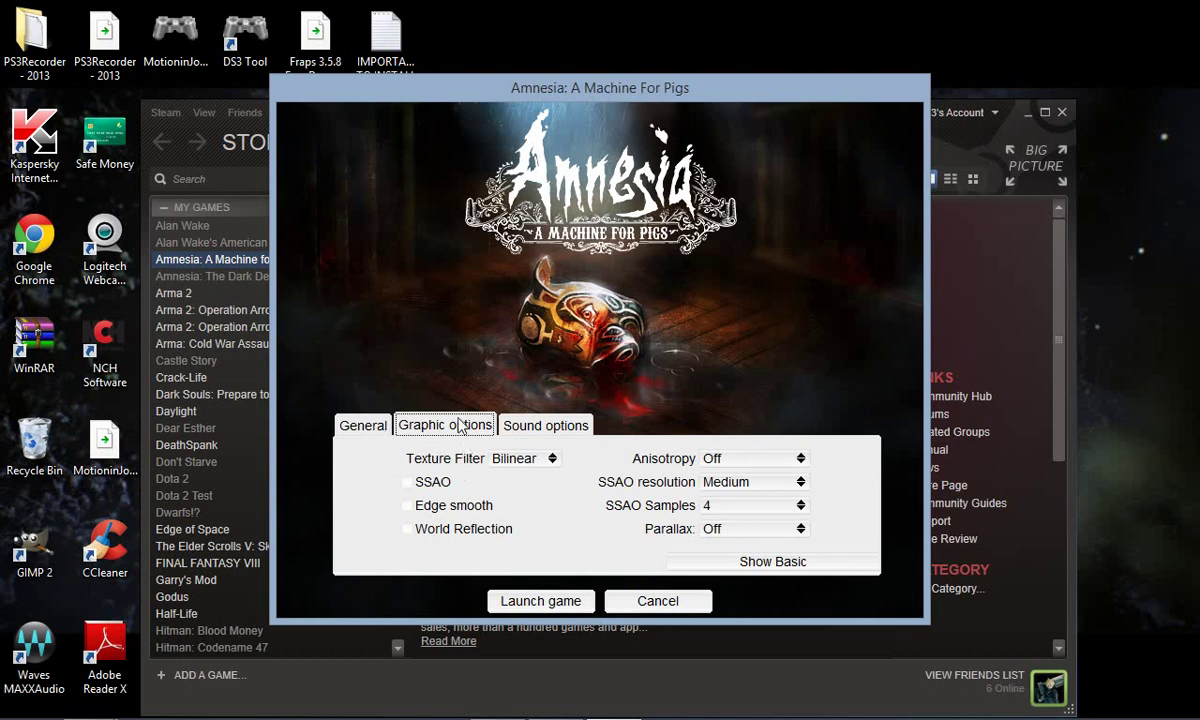
click(358, 424)
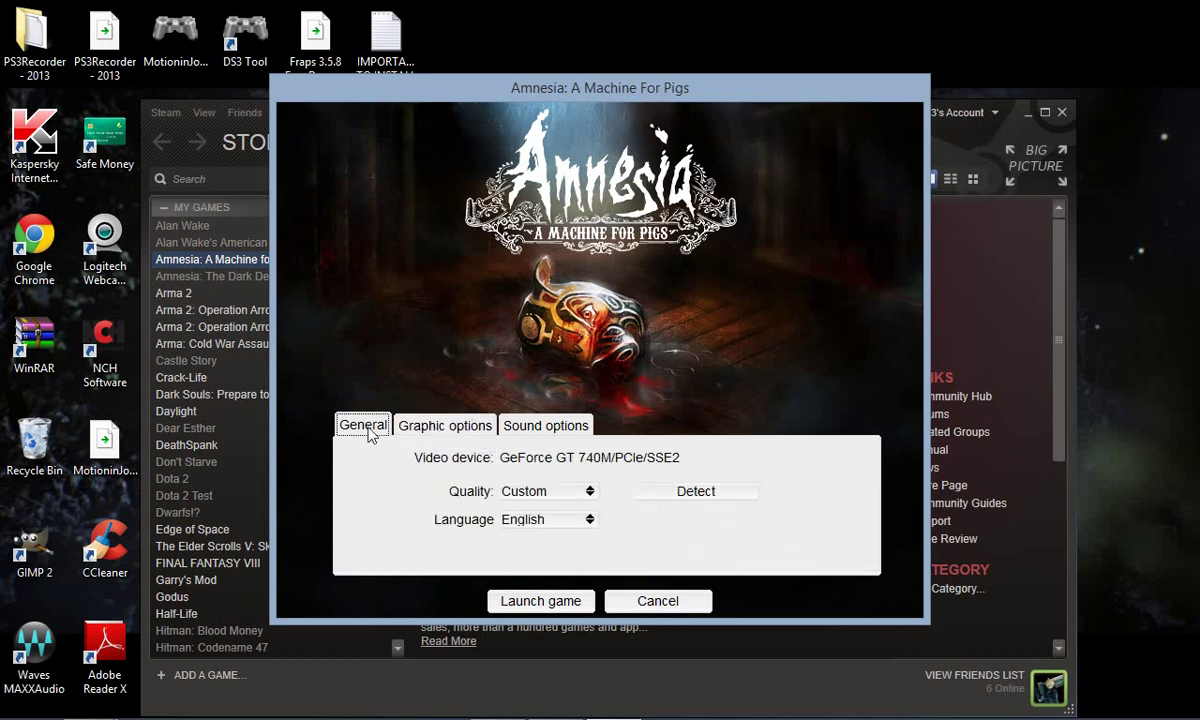
Cancel the launcher and open Amnesia: A Machine for Pigs' properties in Steam.
click(668, 601)
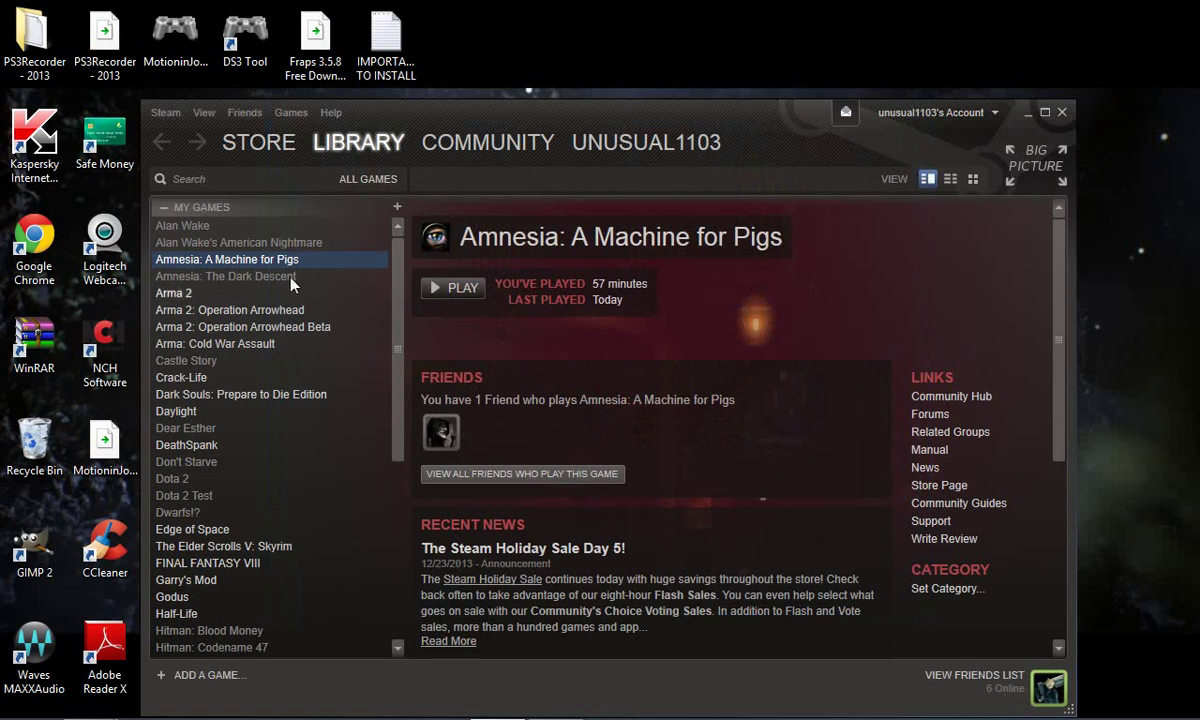
right_click(287, 264)
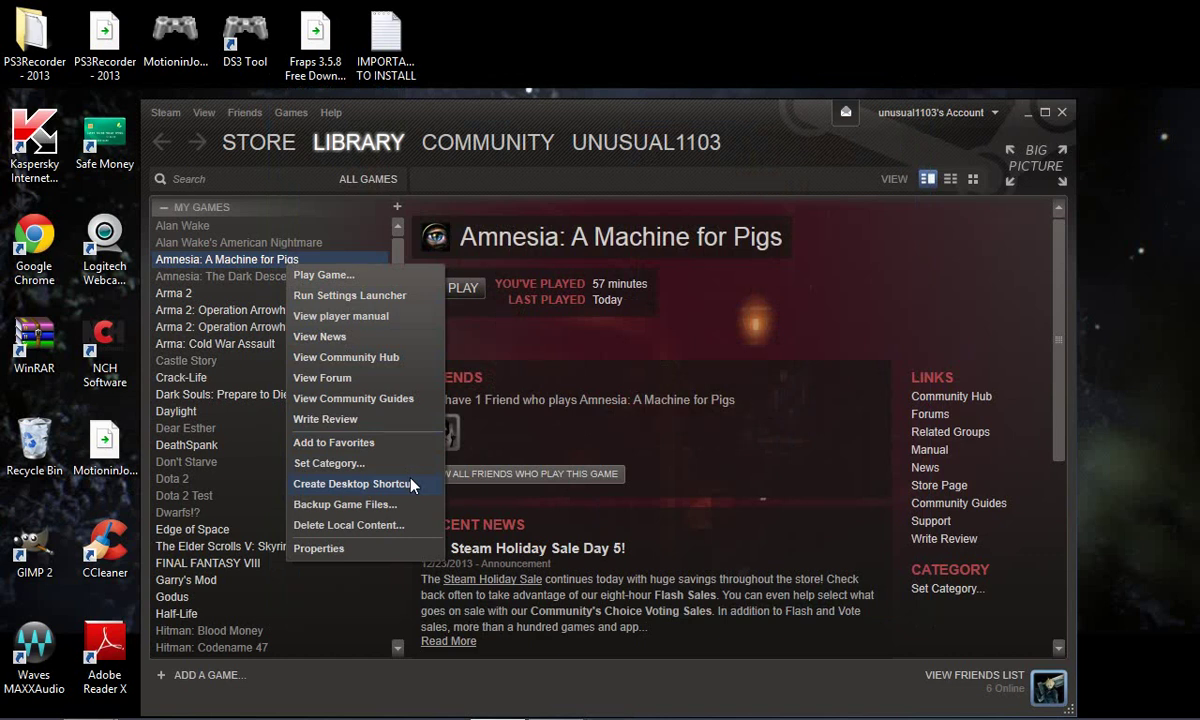
right_click(268, 254)
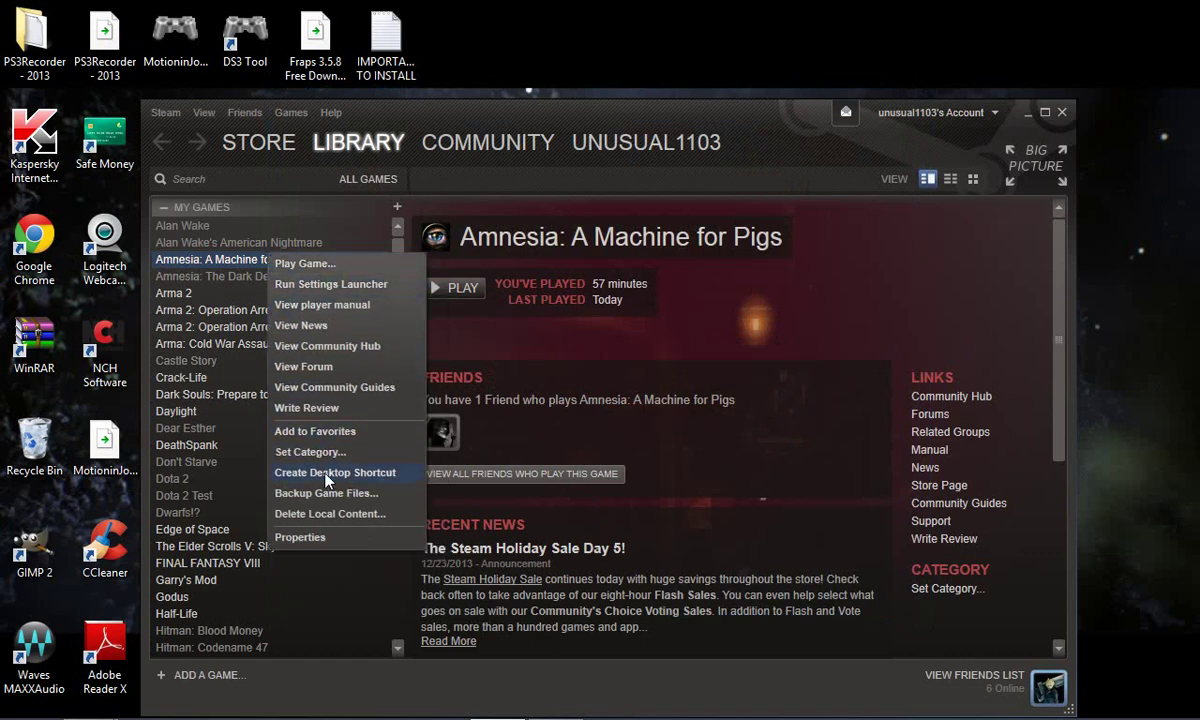
click(331, 538)
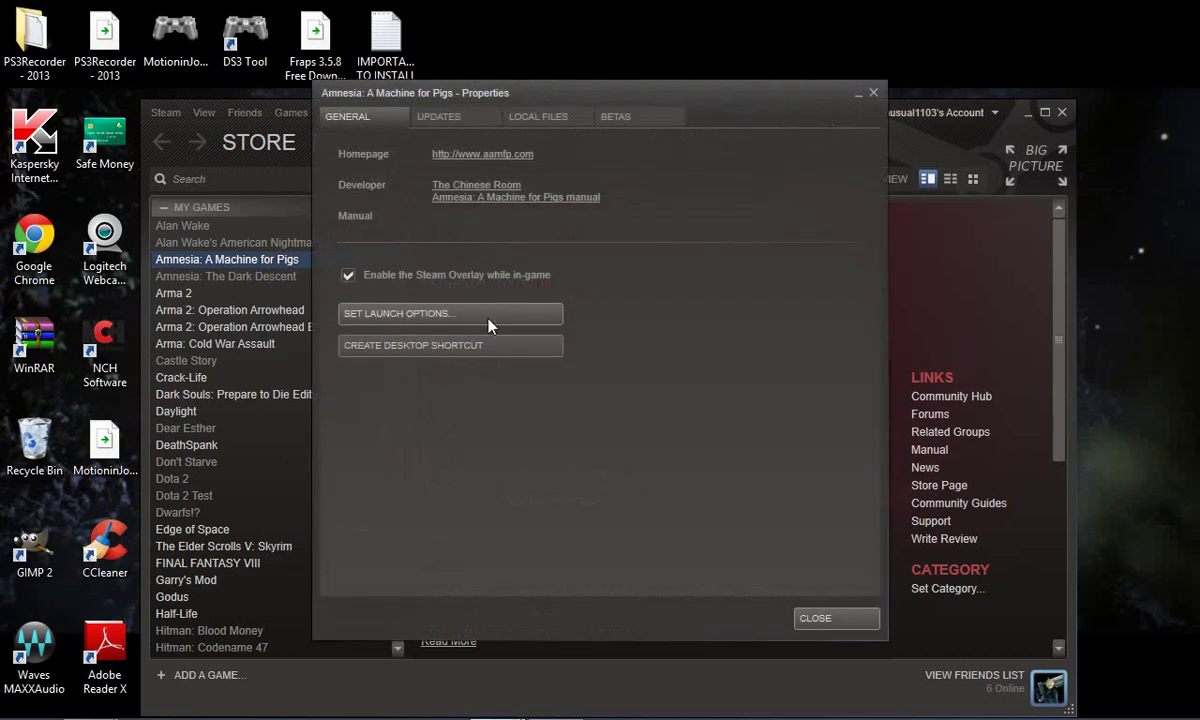
Look at the Updates and Local Files tabs, close the properties, and exit Steam.
click(427, 117)
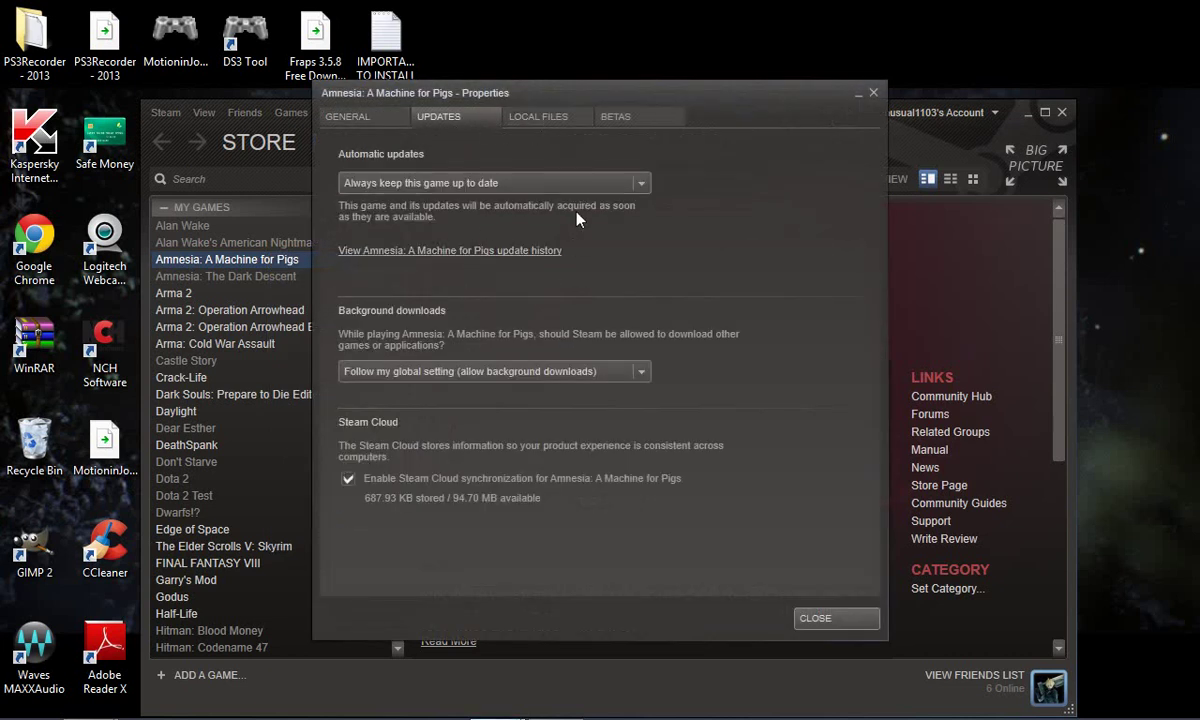
click(541, 130)
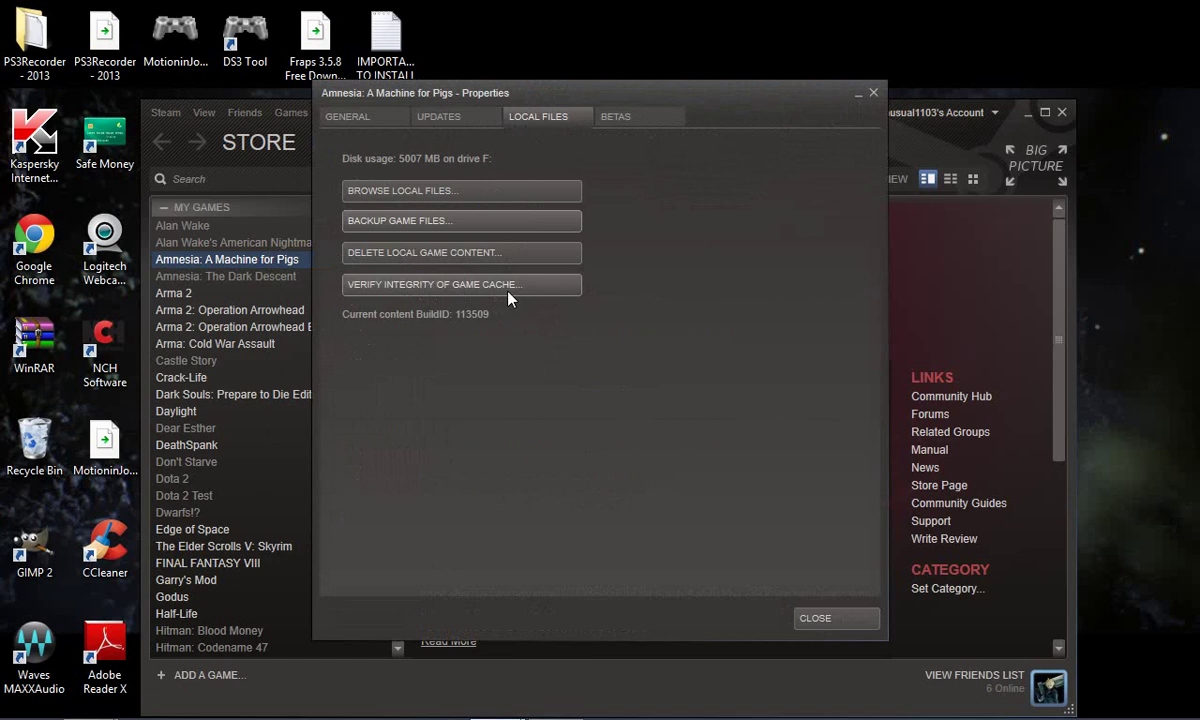
click(838, 616)
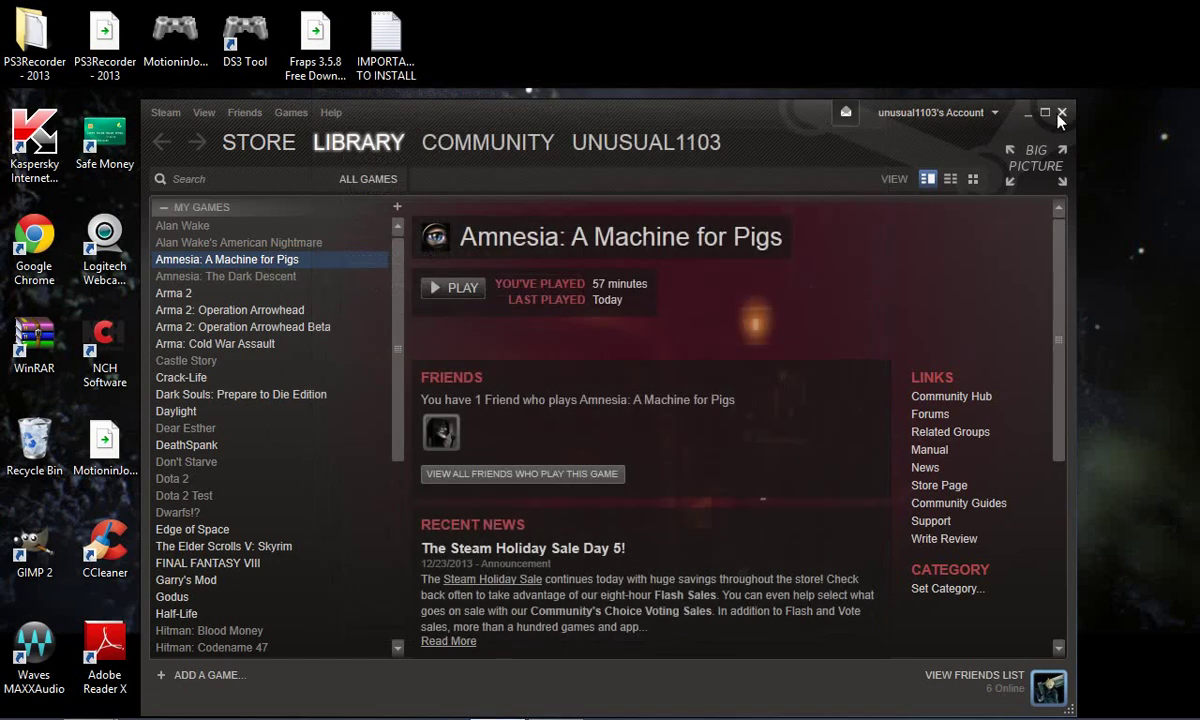
click(1061, 113)
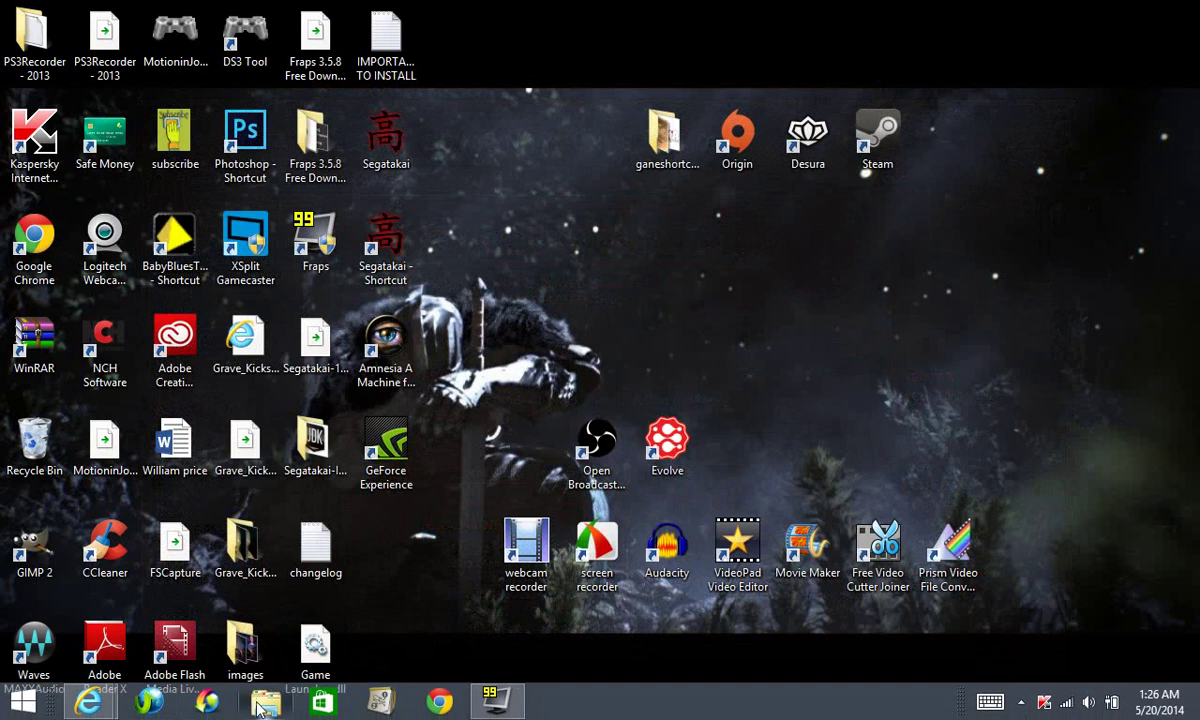
Open This PC, browse C:\Program Files (x86), then switch to the Toshiba drive F:.
click(264, 704)
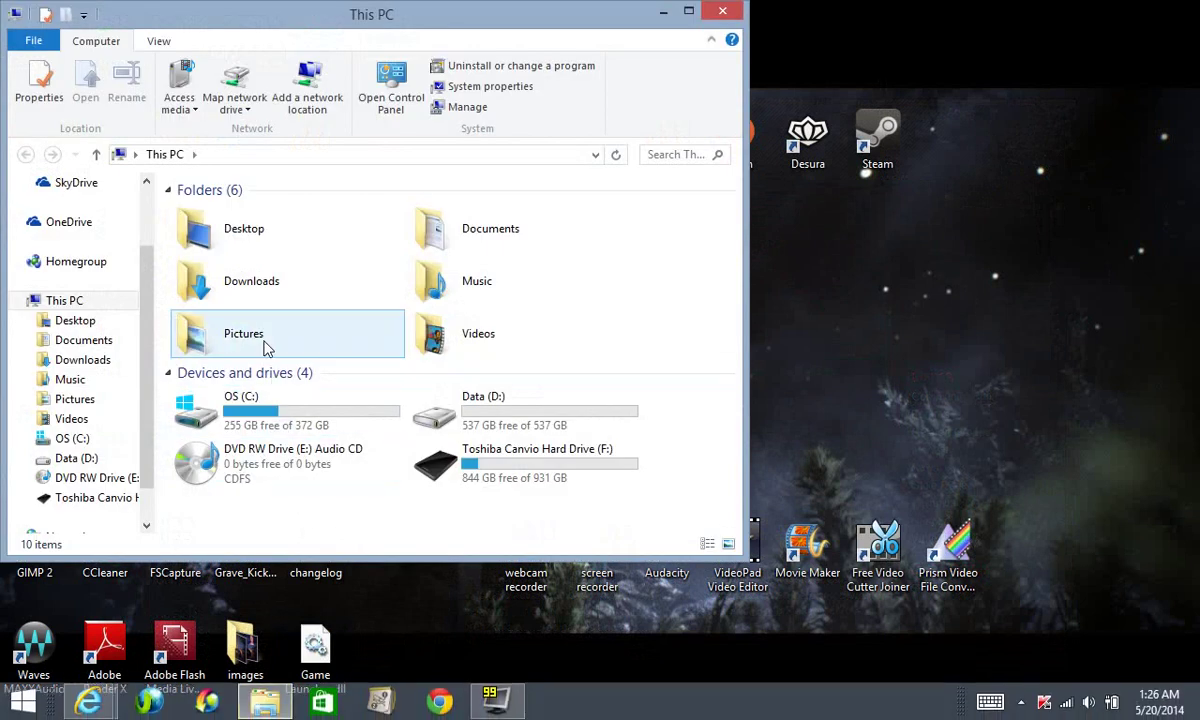
double_click(258, 426)
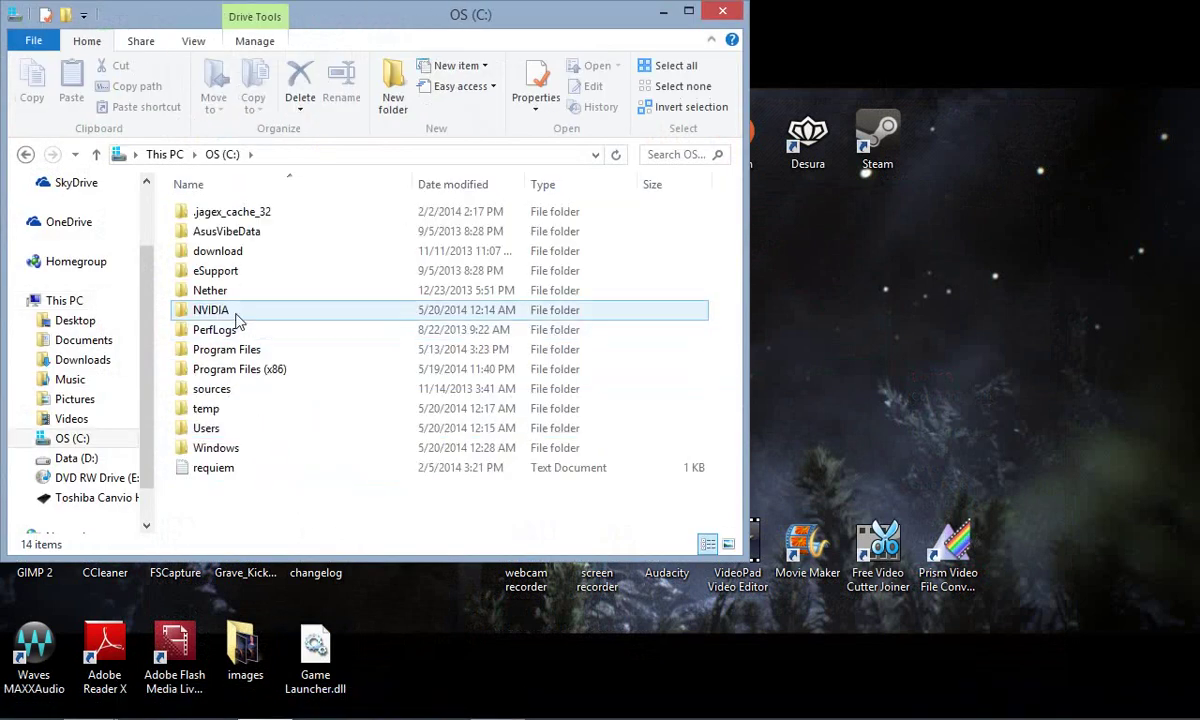
double_click(237, 367)
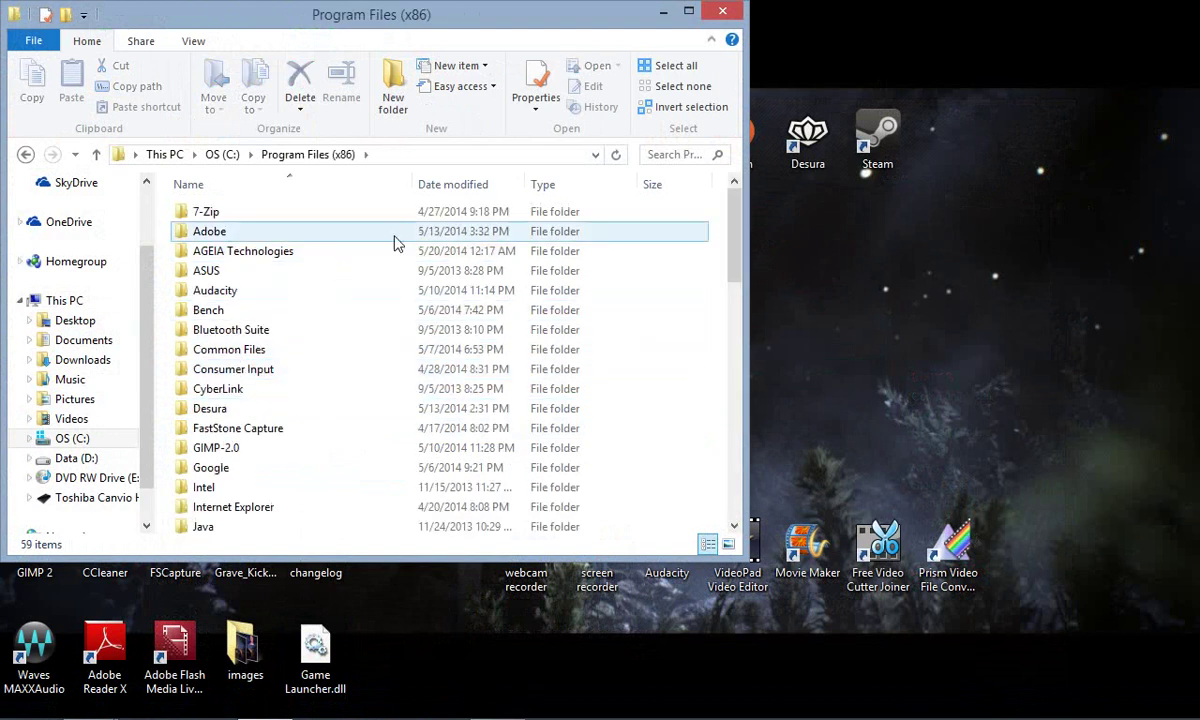
click(110, 497)
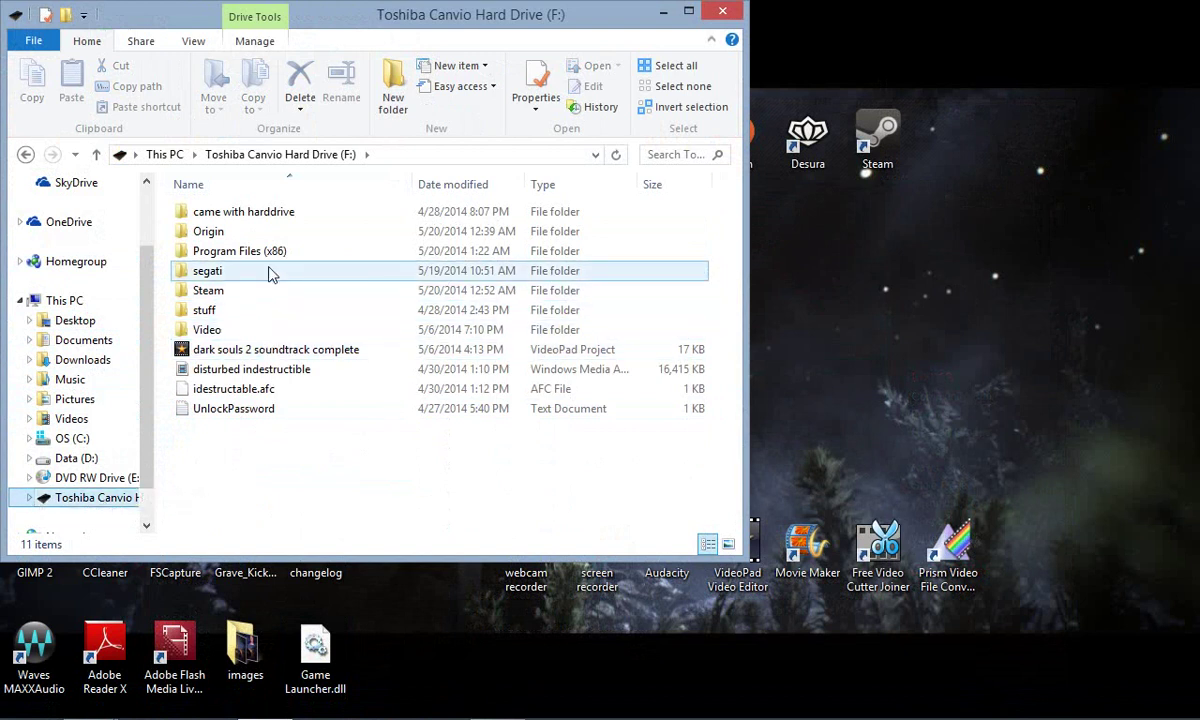
Open F:\Steam, peek into appcache, then go into SteamApps\common.
double_click(218, 296)
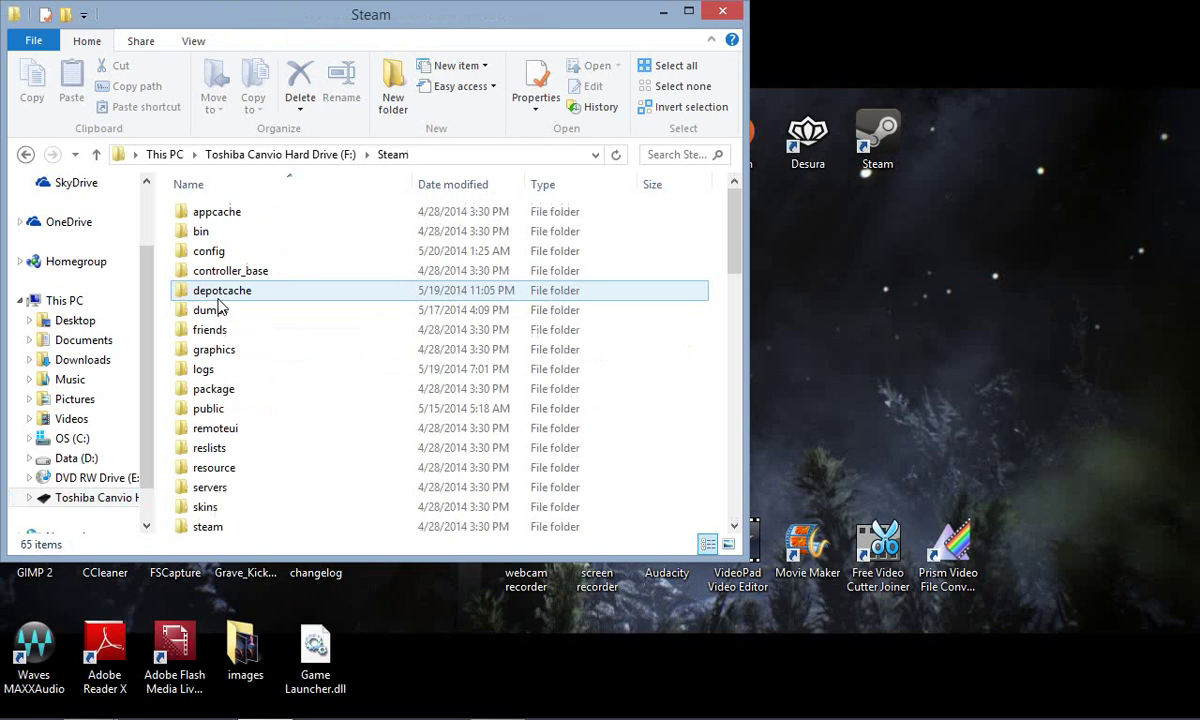
double_click(241, 214)
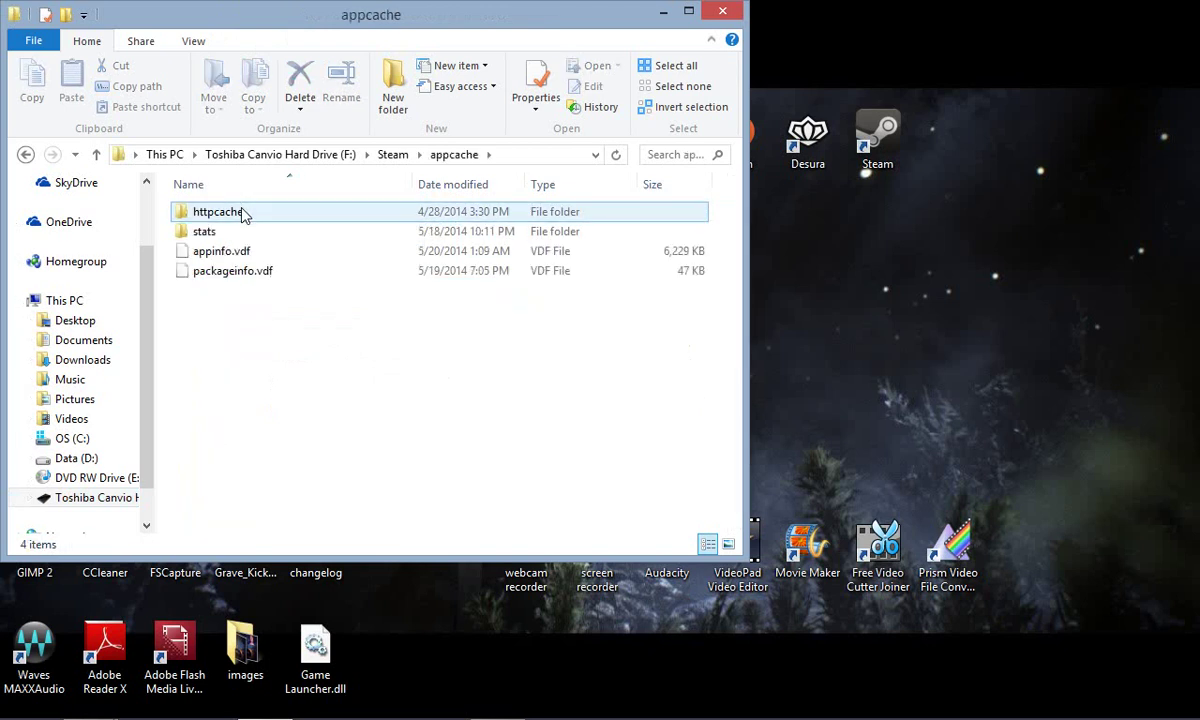
click(26, 154)
scroll(316, 496, down, 2)
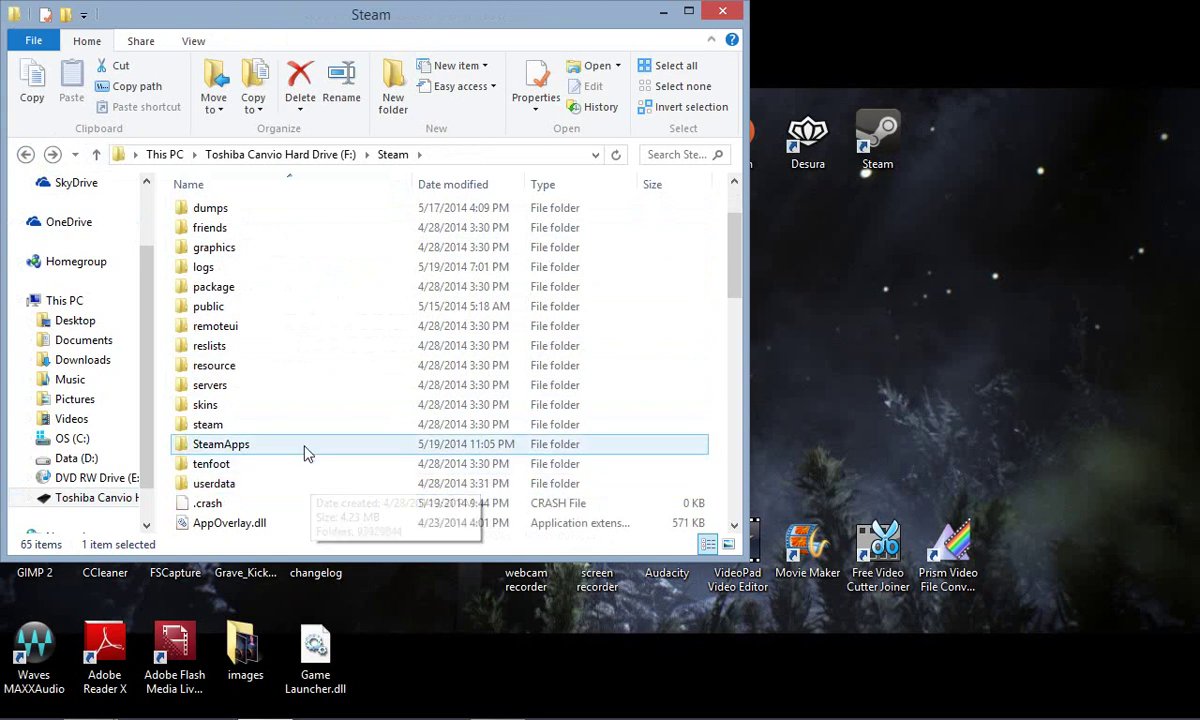
double_click(308, 447)
double_click(225, 212)
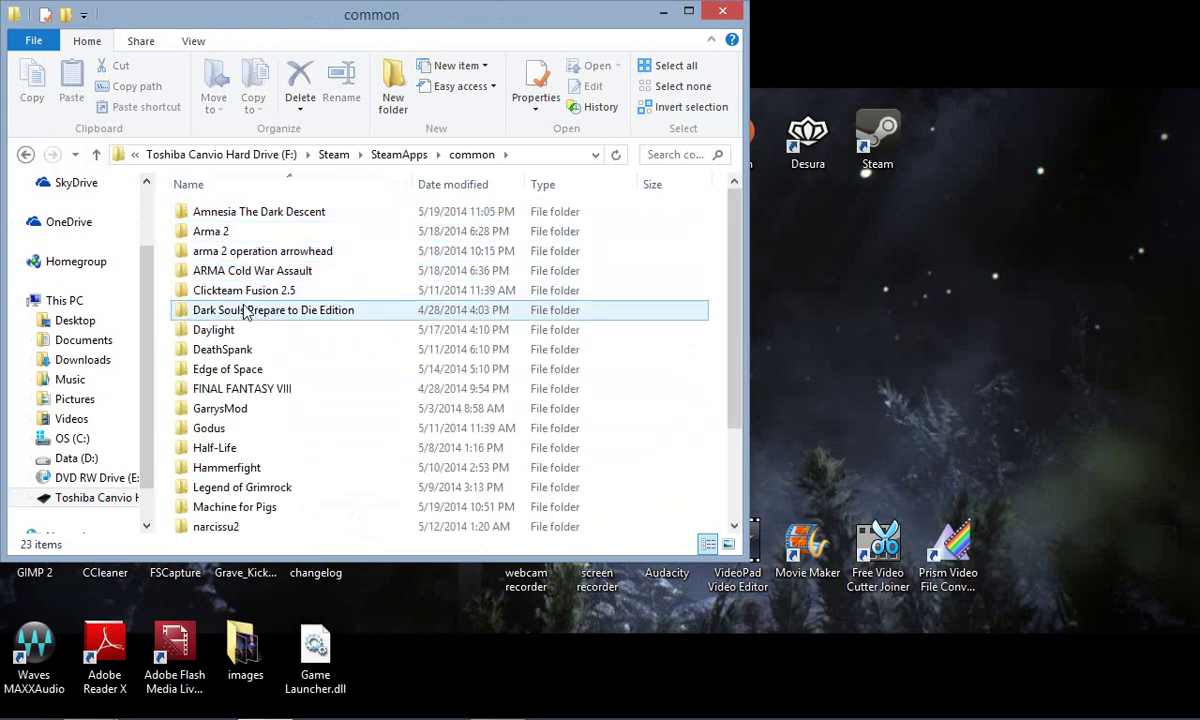
Reach Machine for Pigs\_CommonRedist\vcredist\2010 with the vcredist installers, then close Explorer.
double_click(258, 506)
double_click(289, 220)
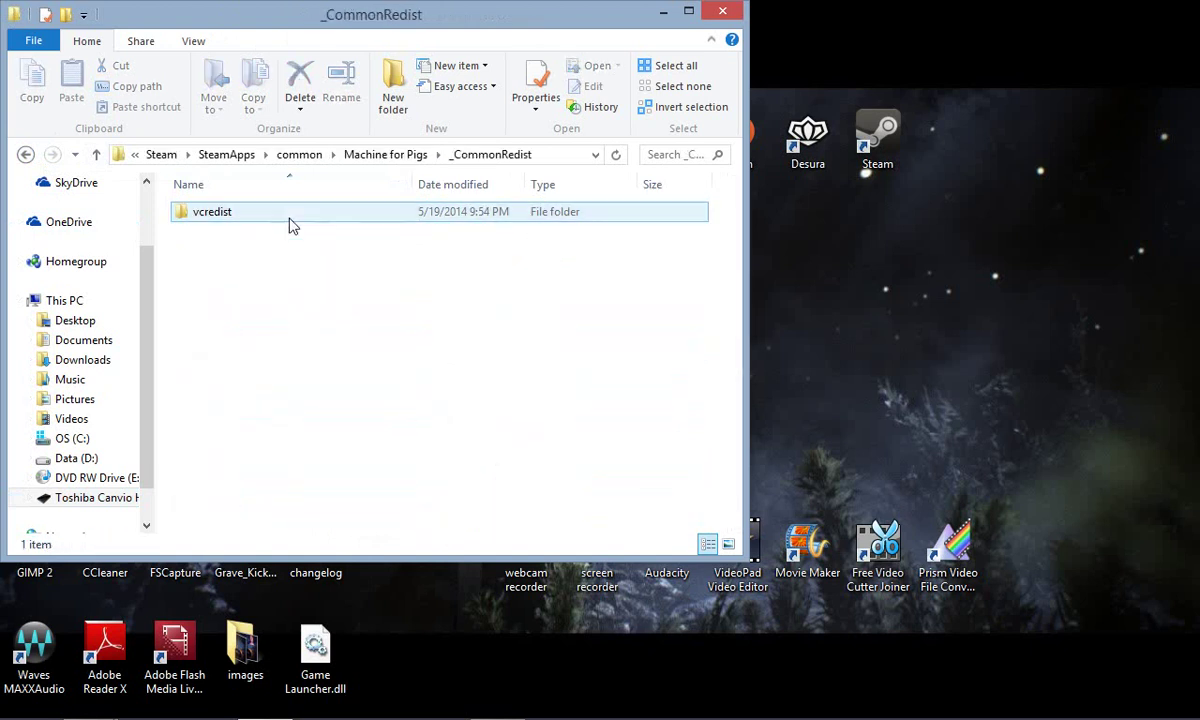
double_click(289, 220)
double_click(289, 220)
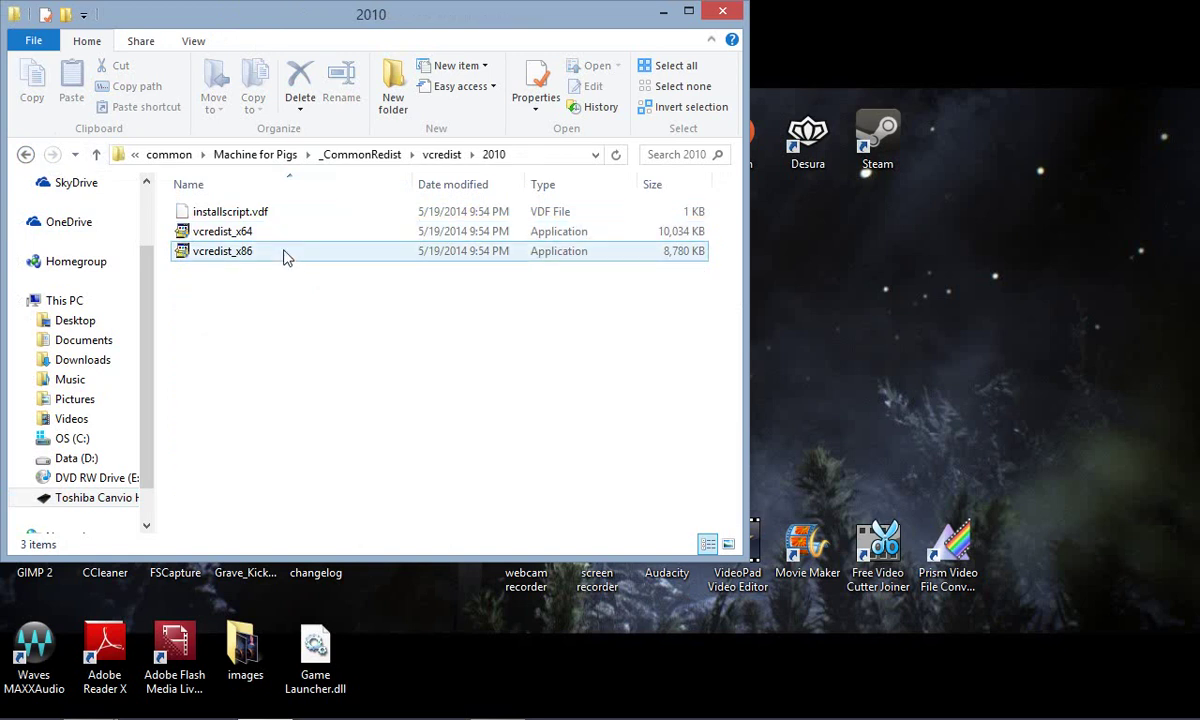
click(720, 12)
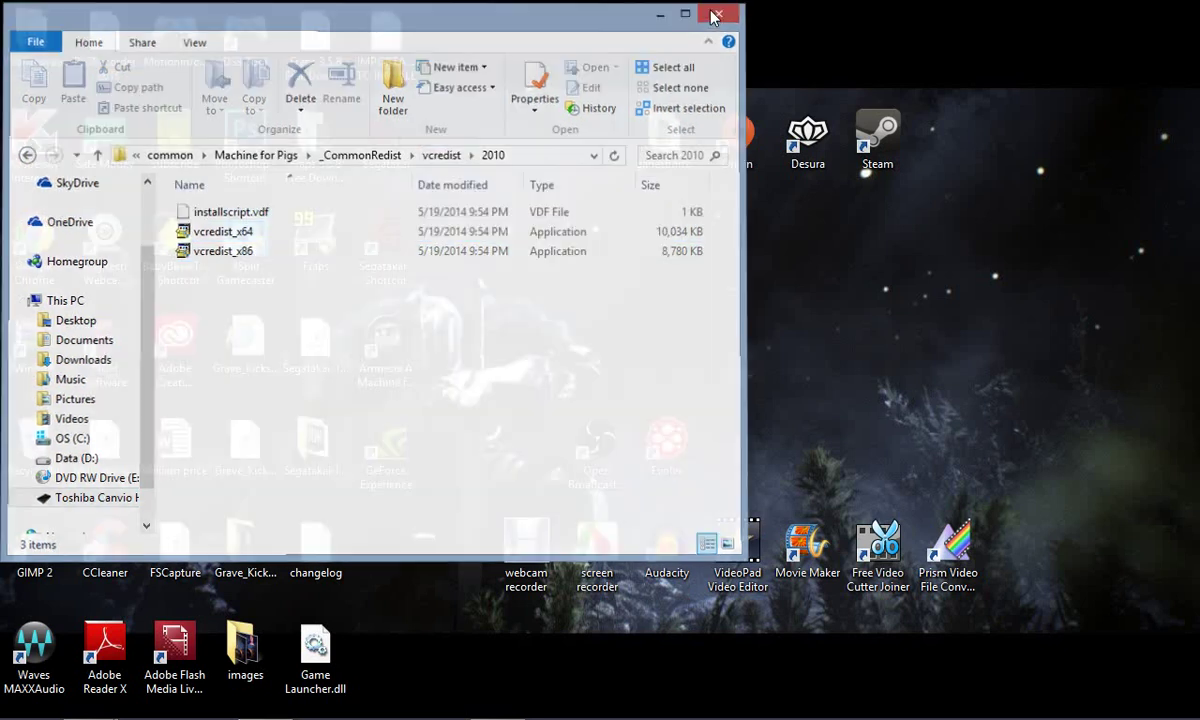
Open File Explorer and go to Documents\Amnesia\Pig, where the hpl log is kept.
click(265, 701)
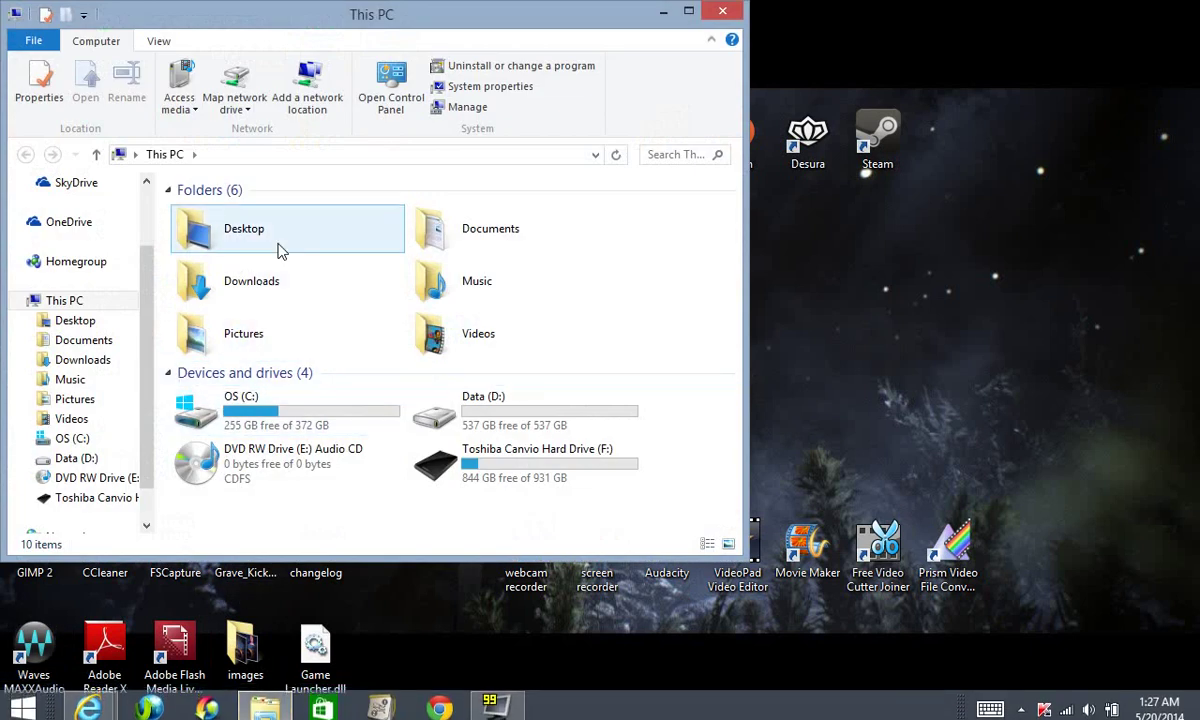
double_click(281, 430)
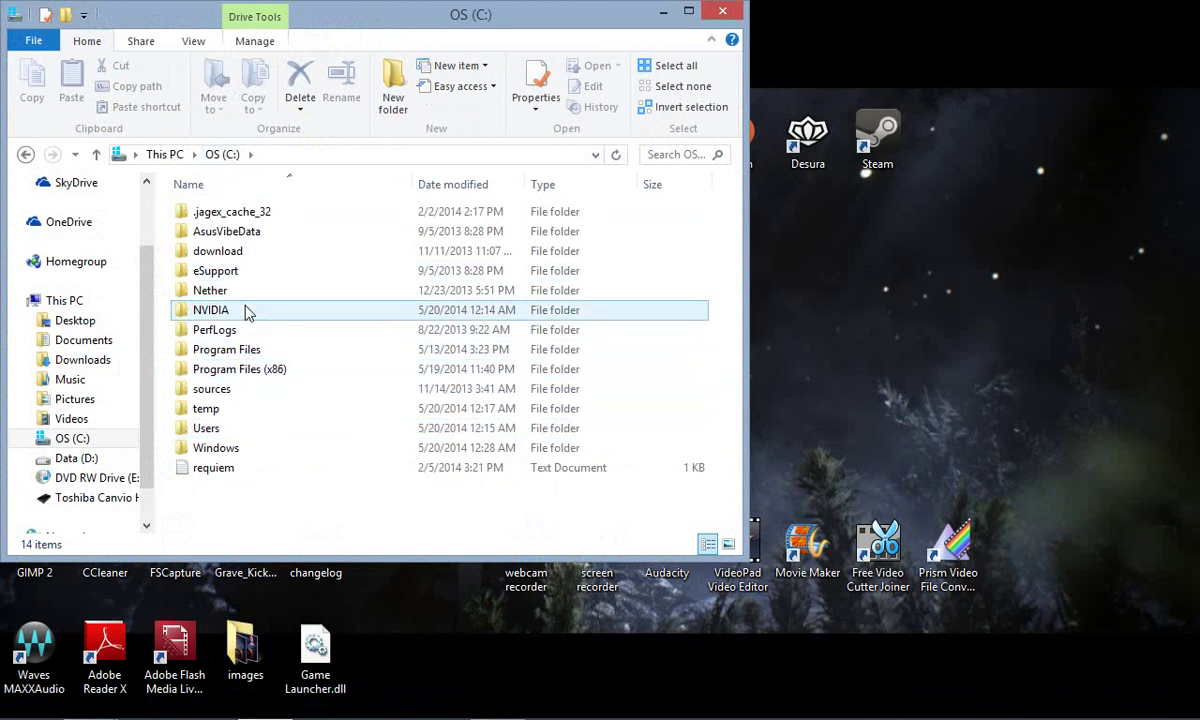
click(78, 340)
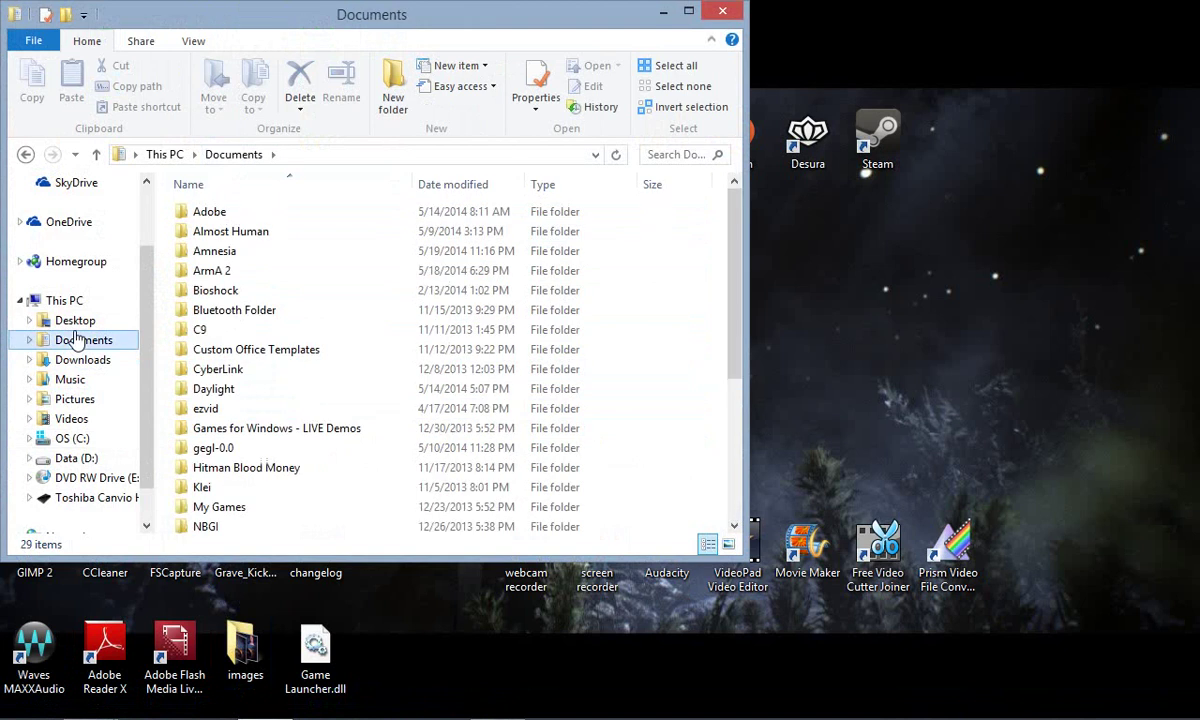
double_click(238, 253)
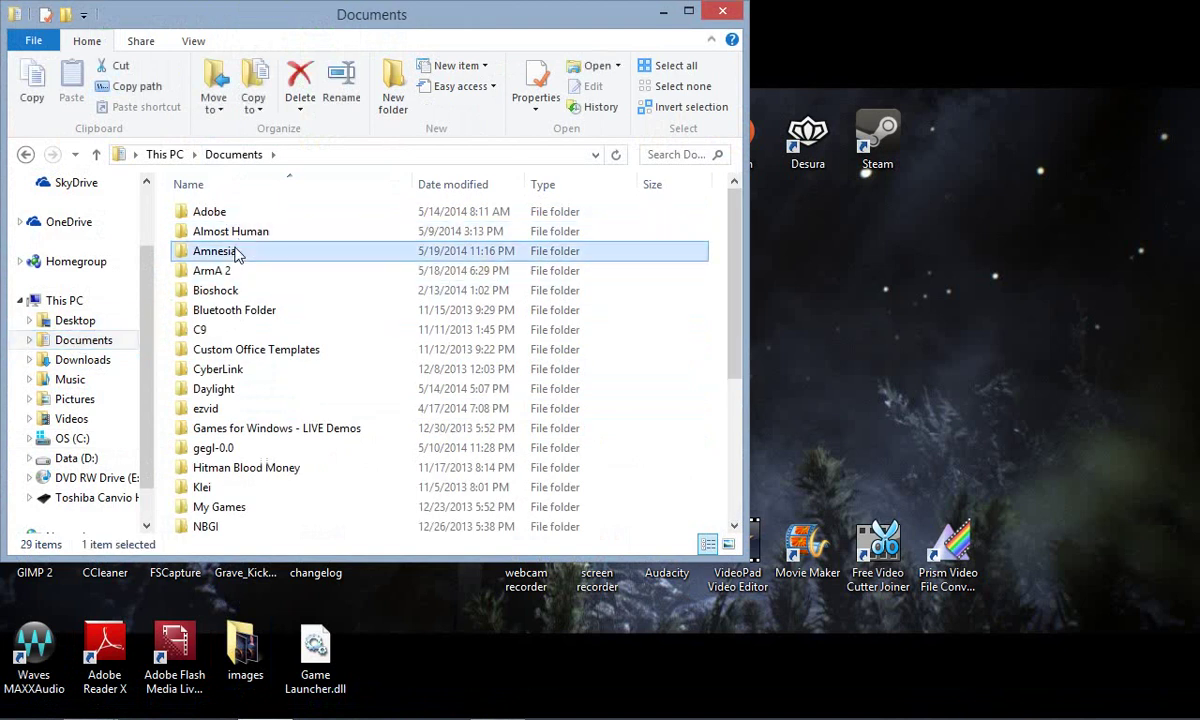
double_click(220, 234)
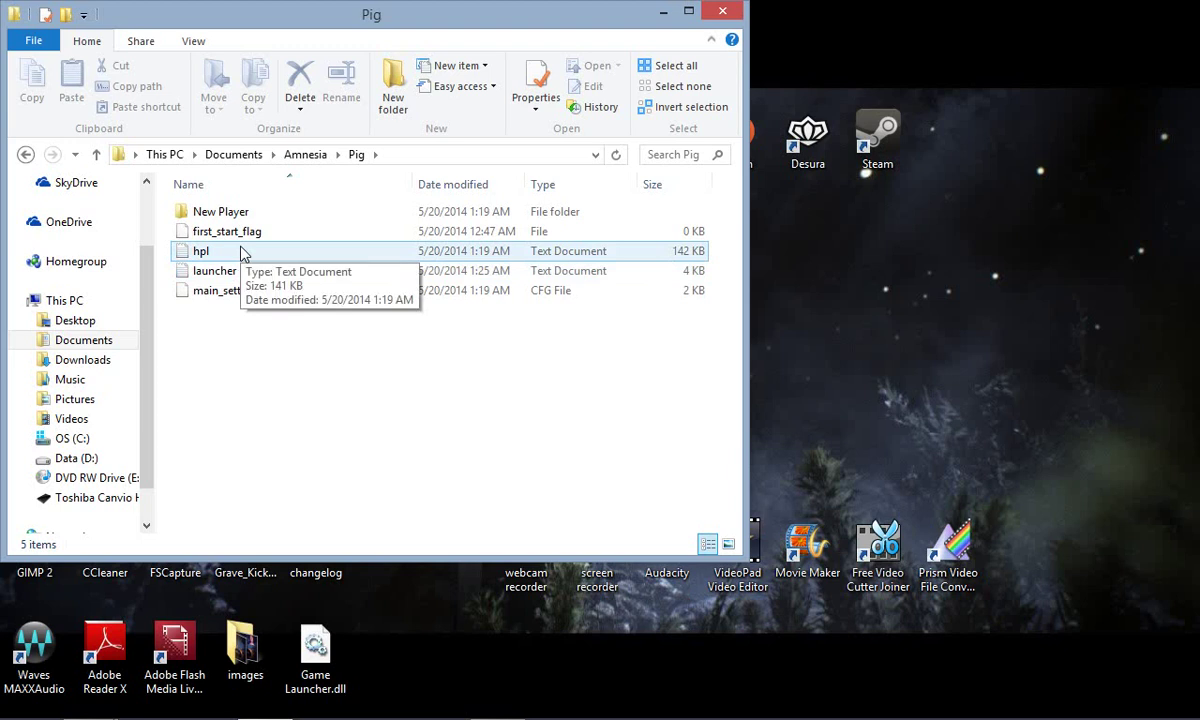
Open hpl in Notepad, scroll its warnings, and select the NVIDIA Corporation vendor under Setting up OpenGL.
double_click(240, 253)
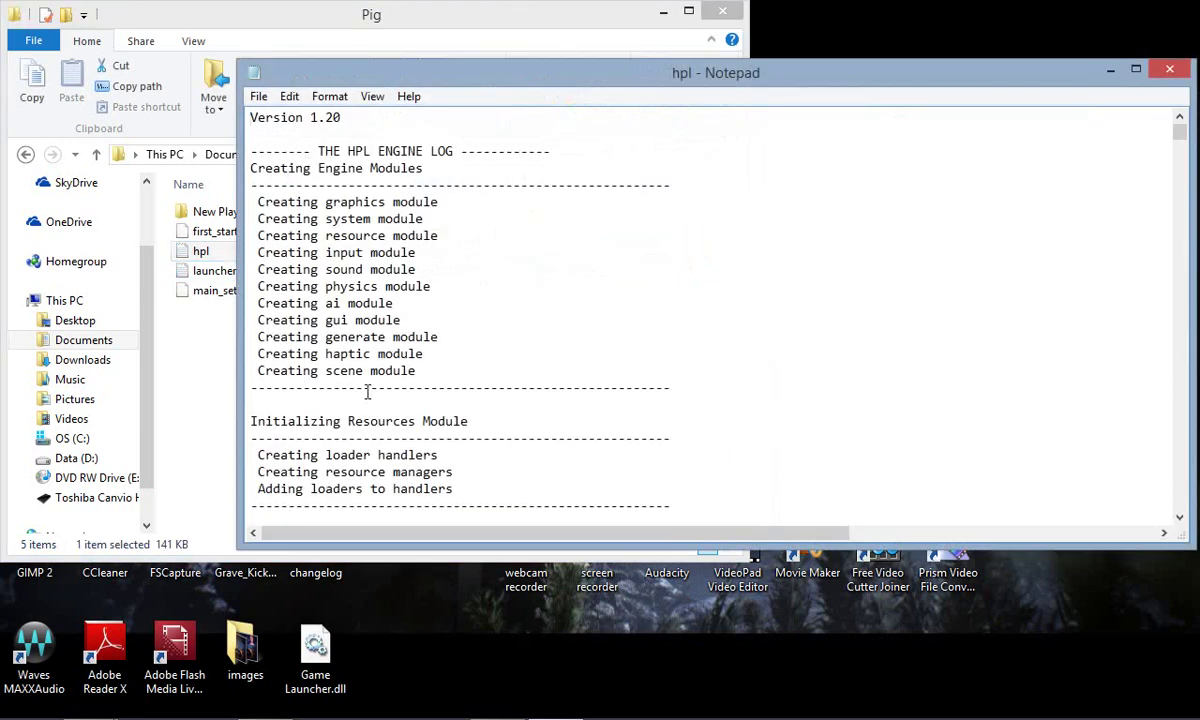
scroll(583, 404, down, 10)
scroll(583, 404, down, 20)
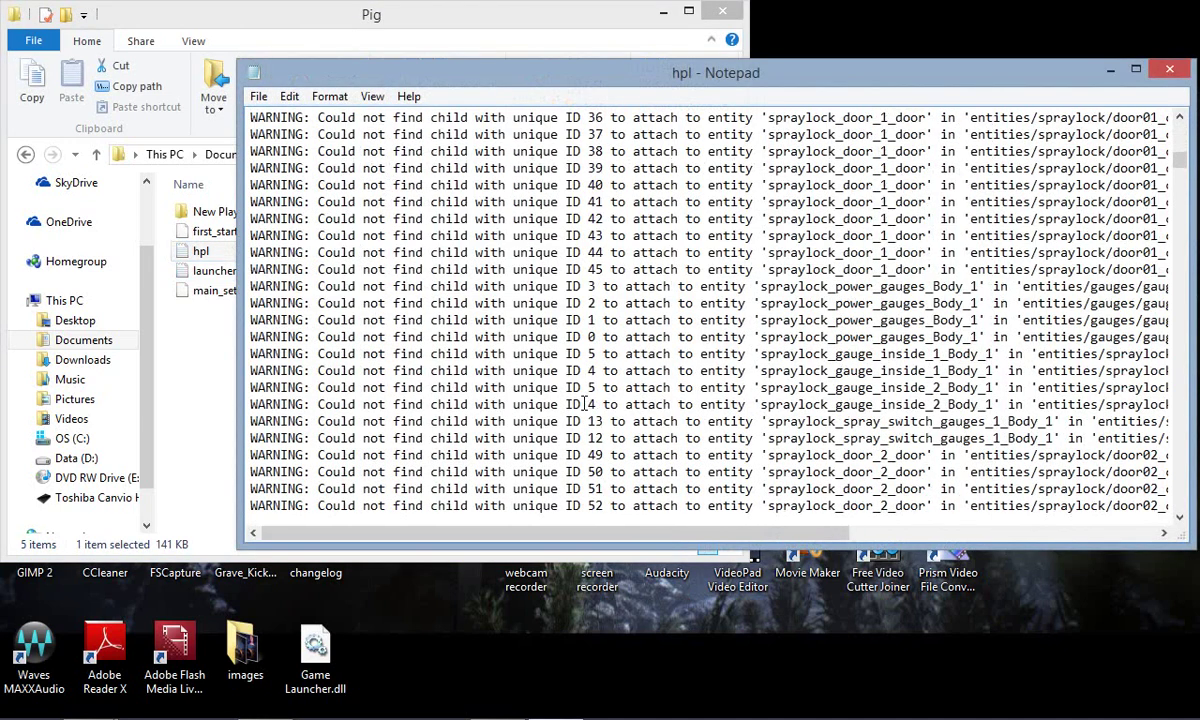
scroll(583, 404, down, 10)
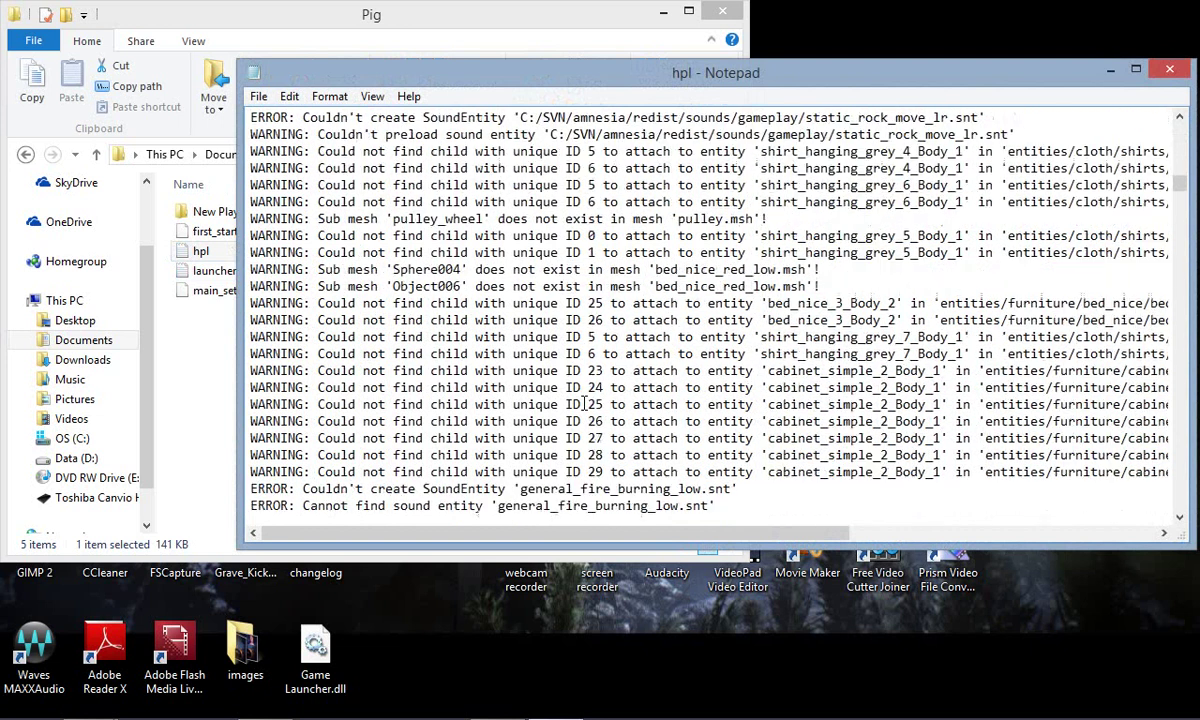
key(ctrl+Home)
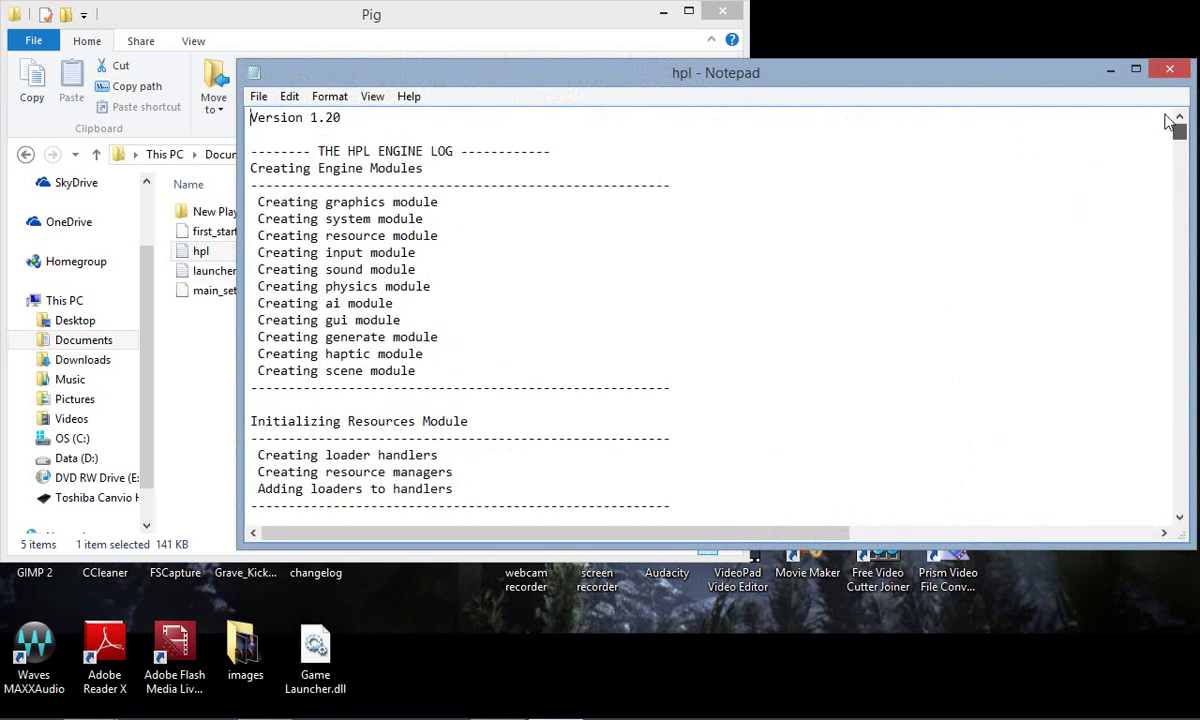
scroll(419, 426, down, 6)
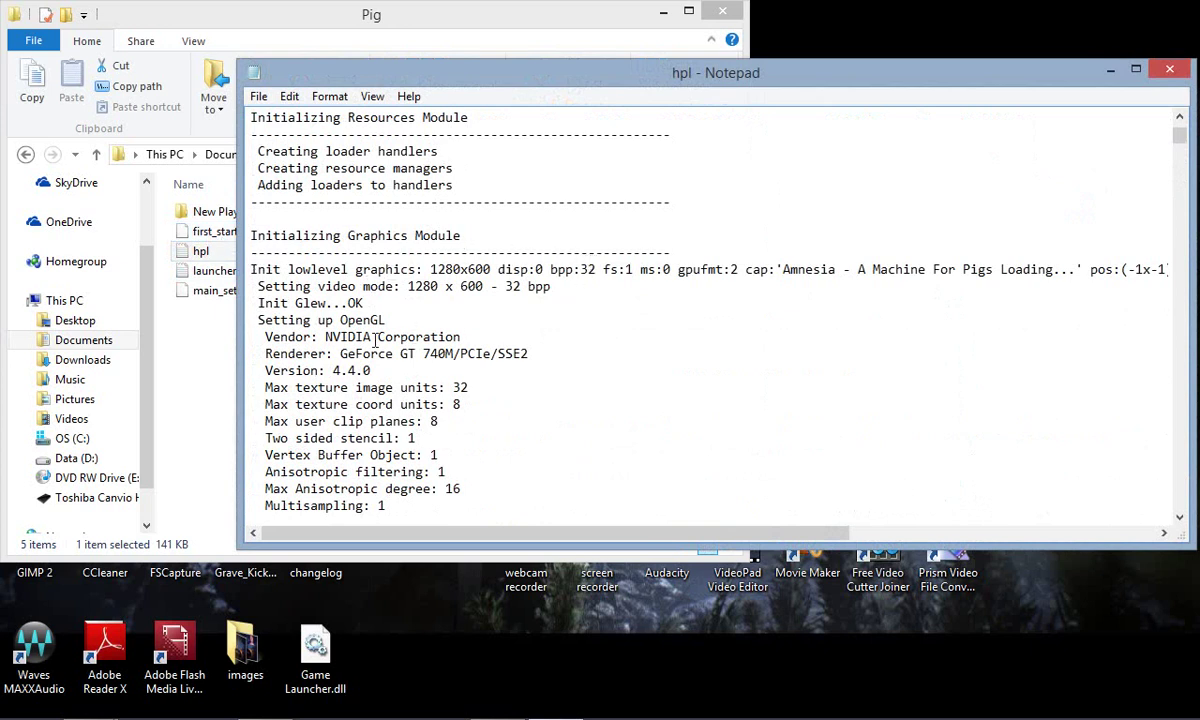
drag(325, 337, 541, 344)
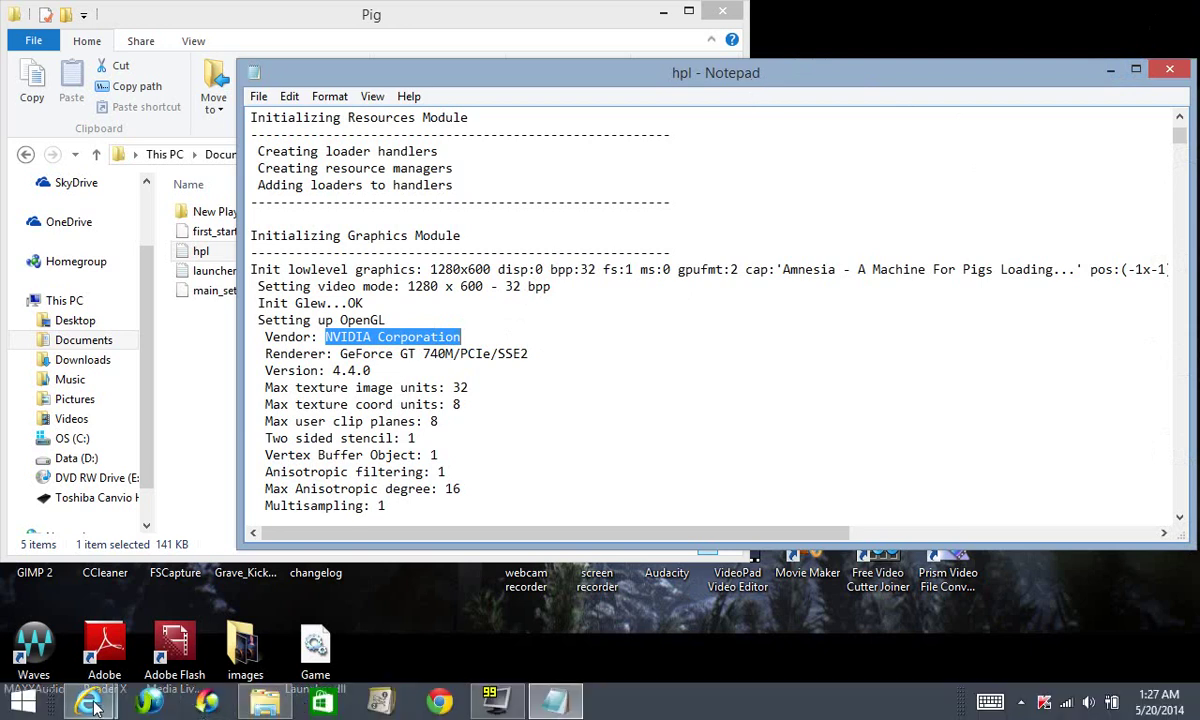
Bring the browser forward, back up to the Steam support article, and open the Amnesia: A Machine for Pigs forums.
mouse_move(88, 700)
click(139, 628)
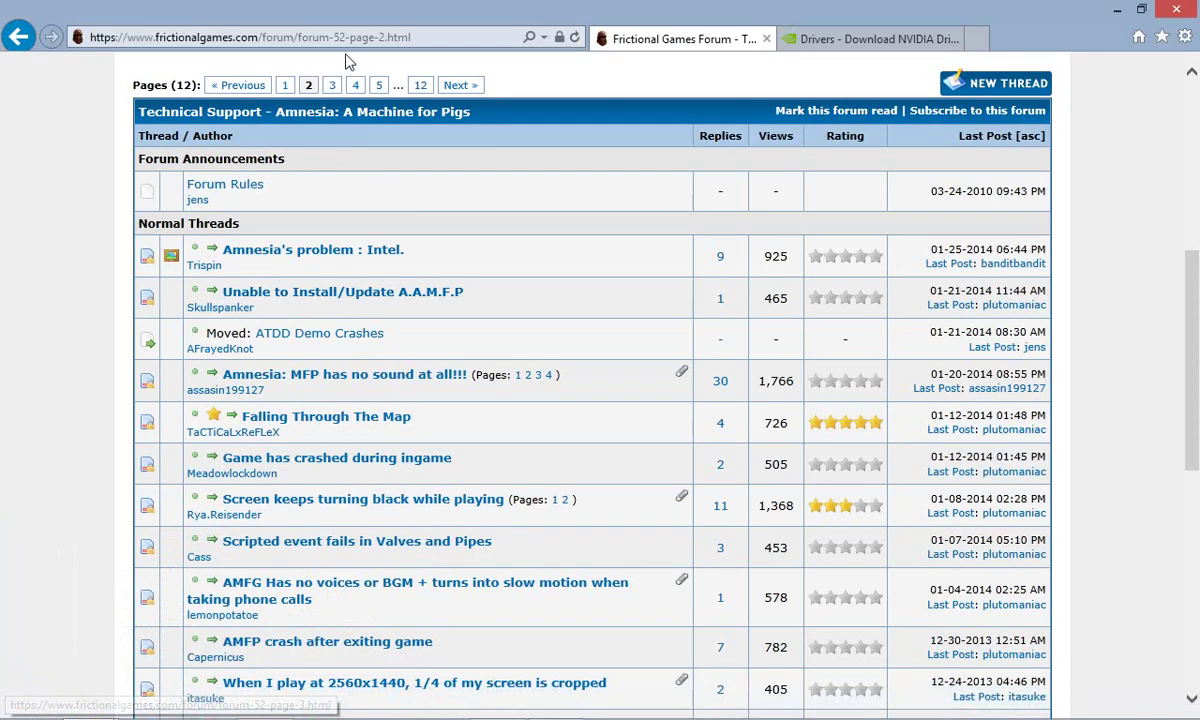
scroll(355, 211, up, 5)
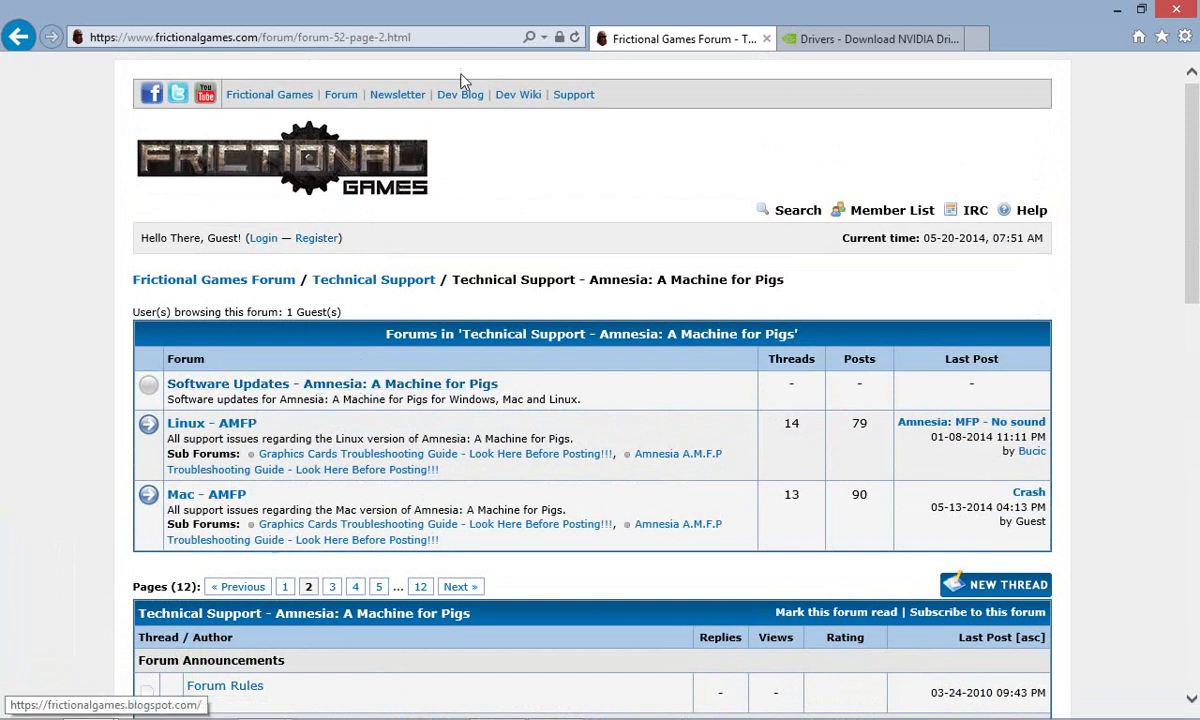
click(16, 38)
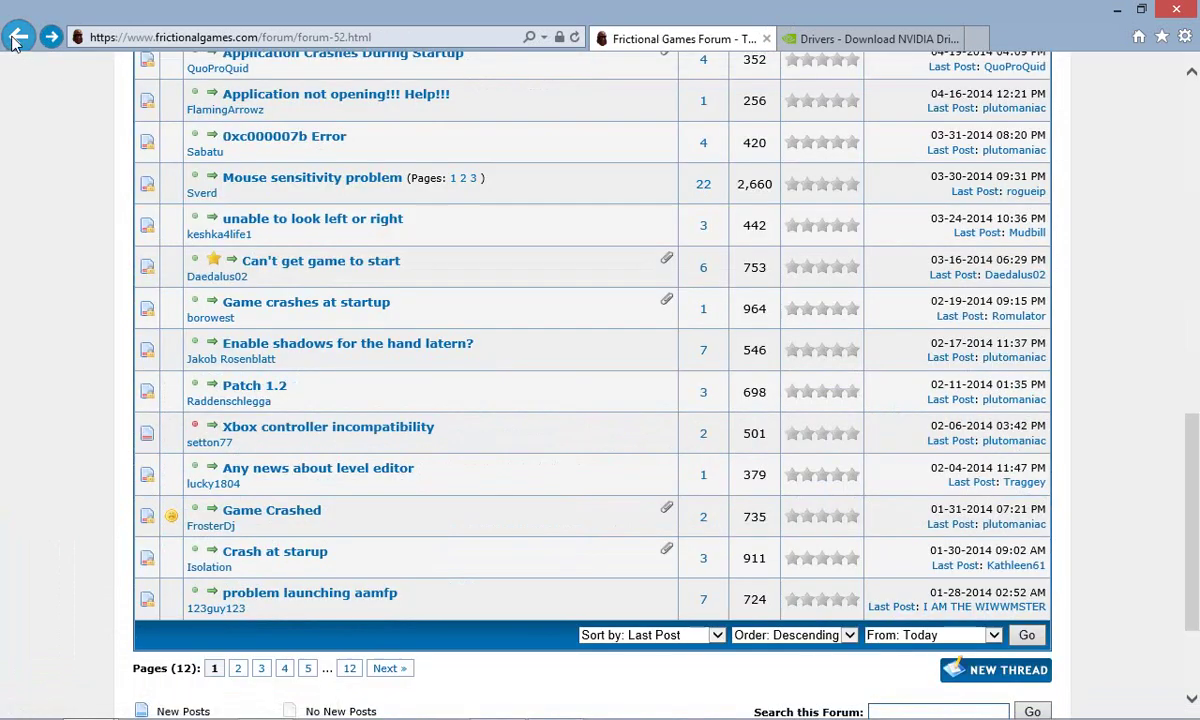
click(16, 38)
click(16, 38)
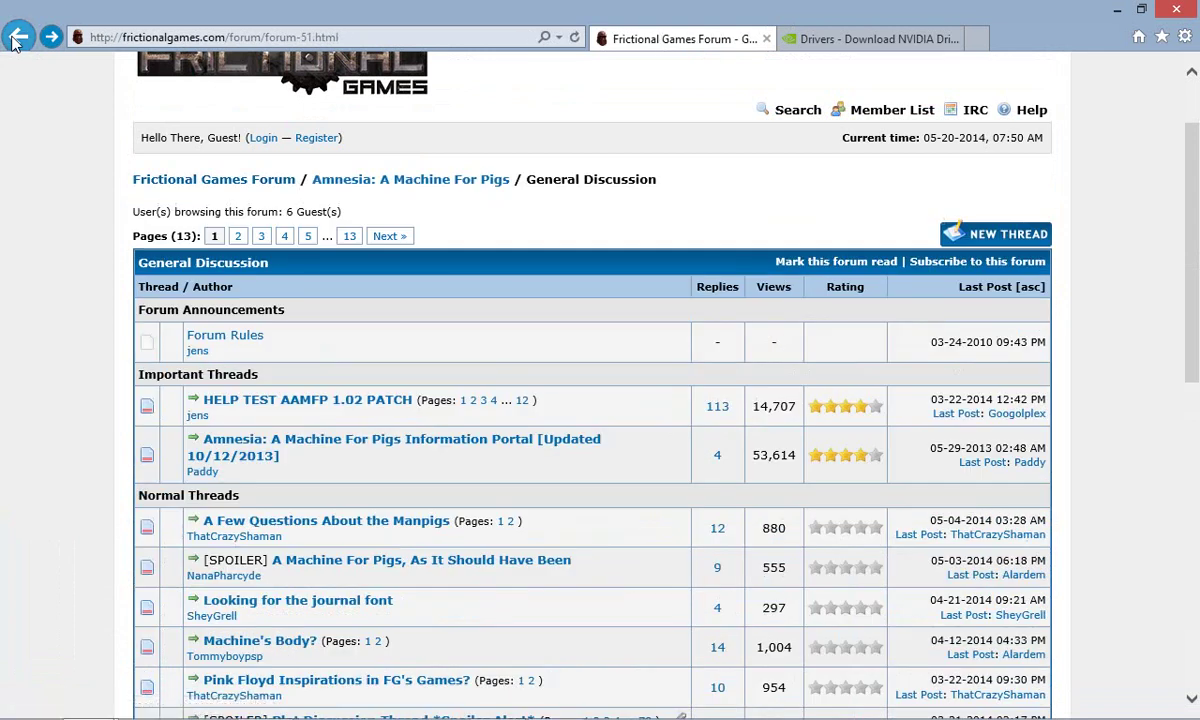
click(16, 38)
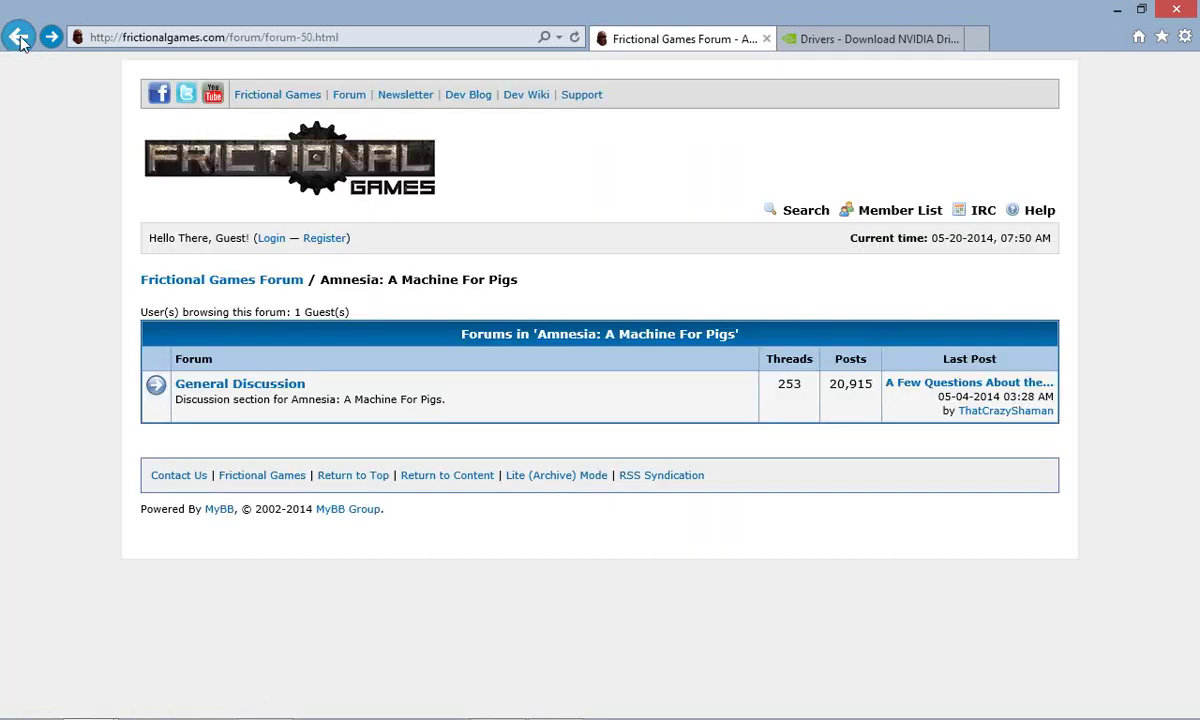
click(18, 38)
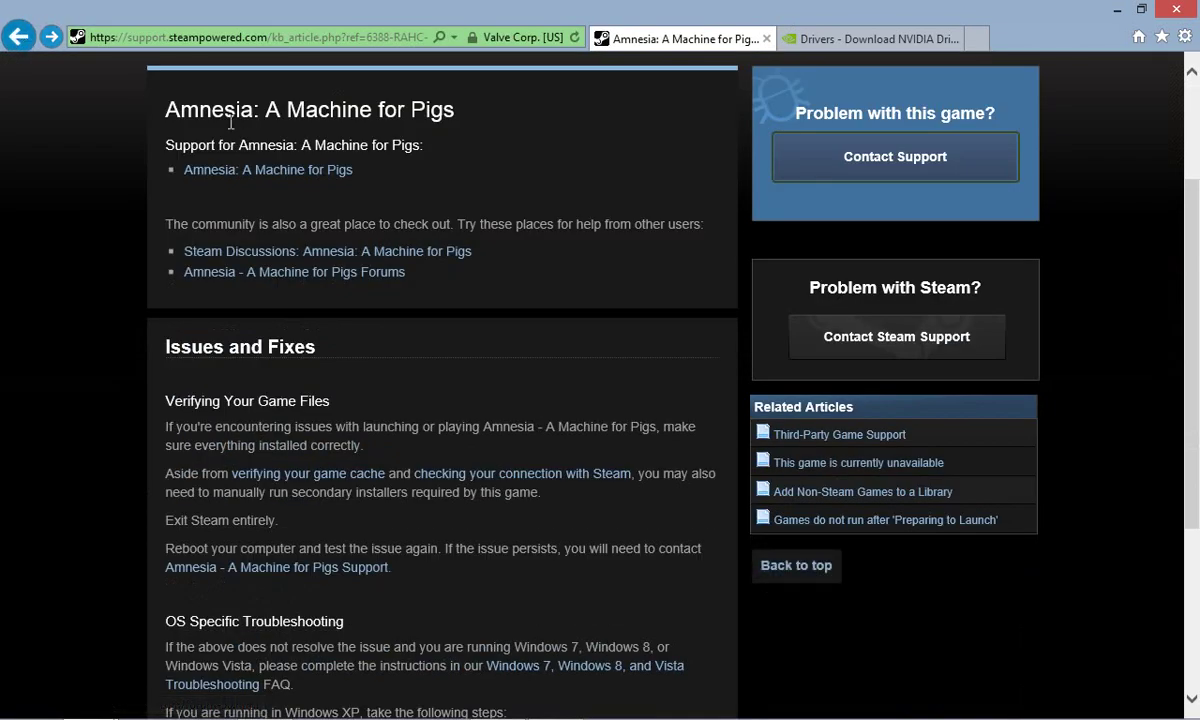
scroll(265, 160, up, 3)
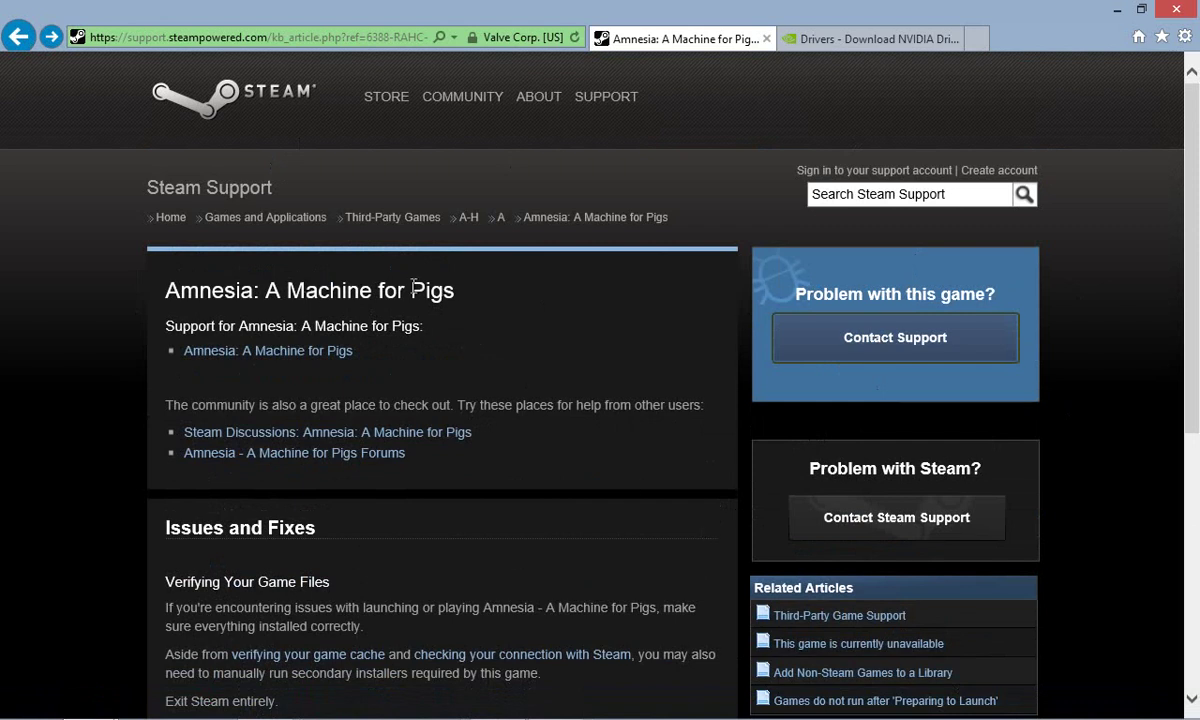
click(310, 352)
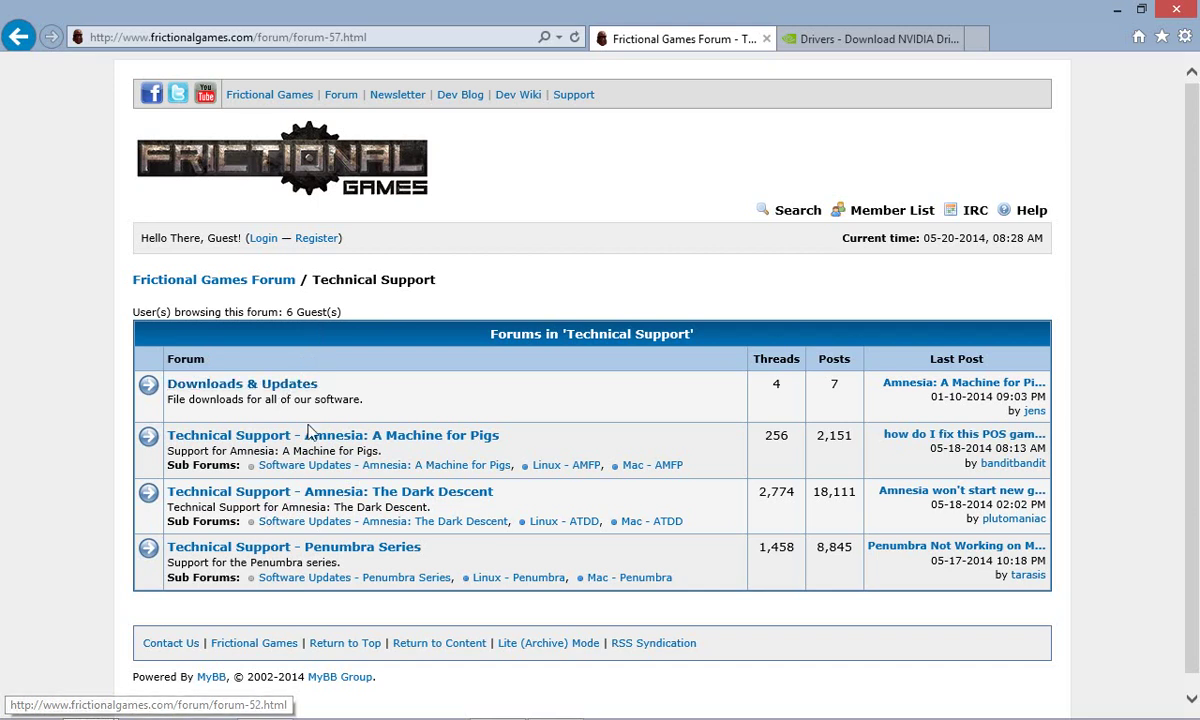
Go to the Technical Support - Amnesia: A Machine for Pigs forum and open the Amnesia A.M.F.P Troubleshooting Guide thread.
click(308, 440)
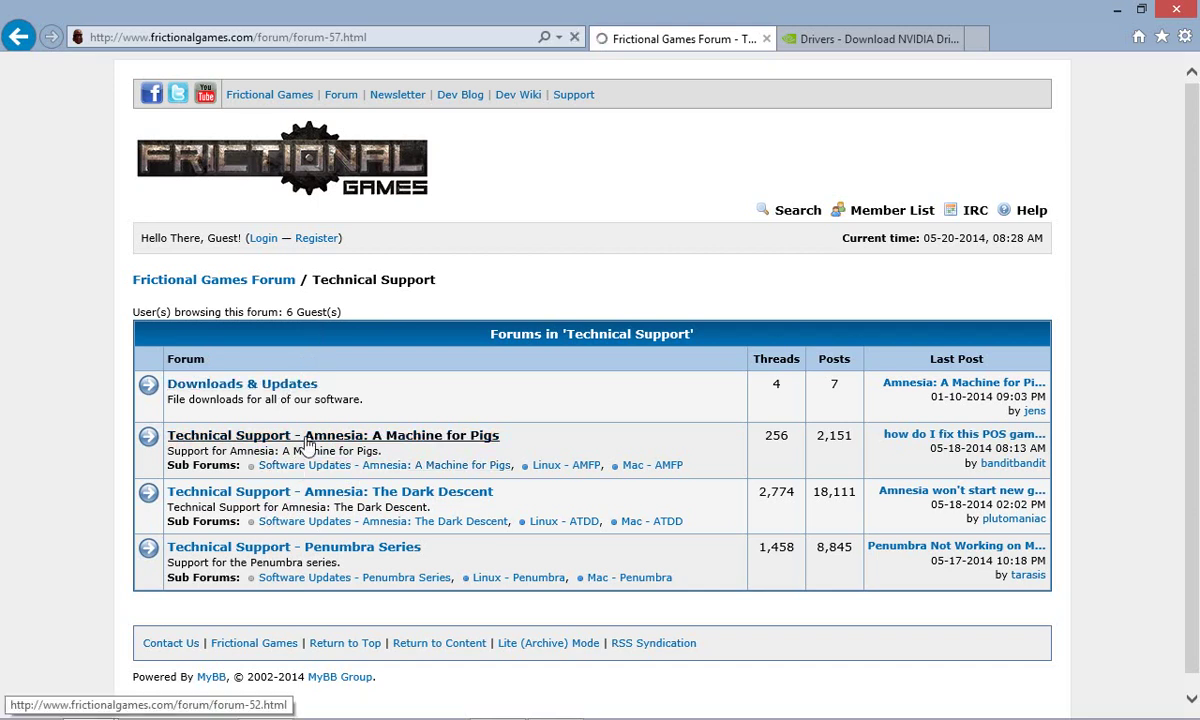
scroll(300, 420, down, 2)
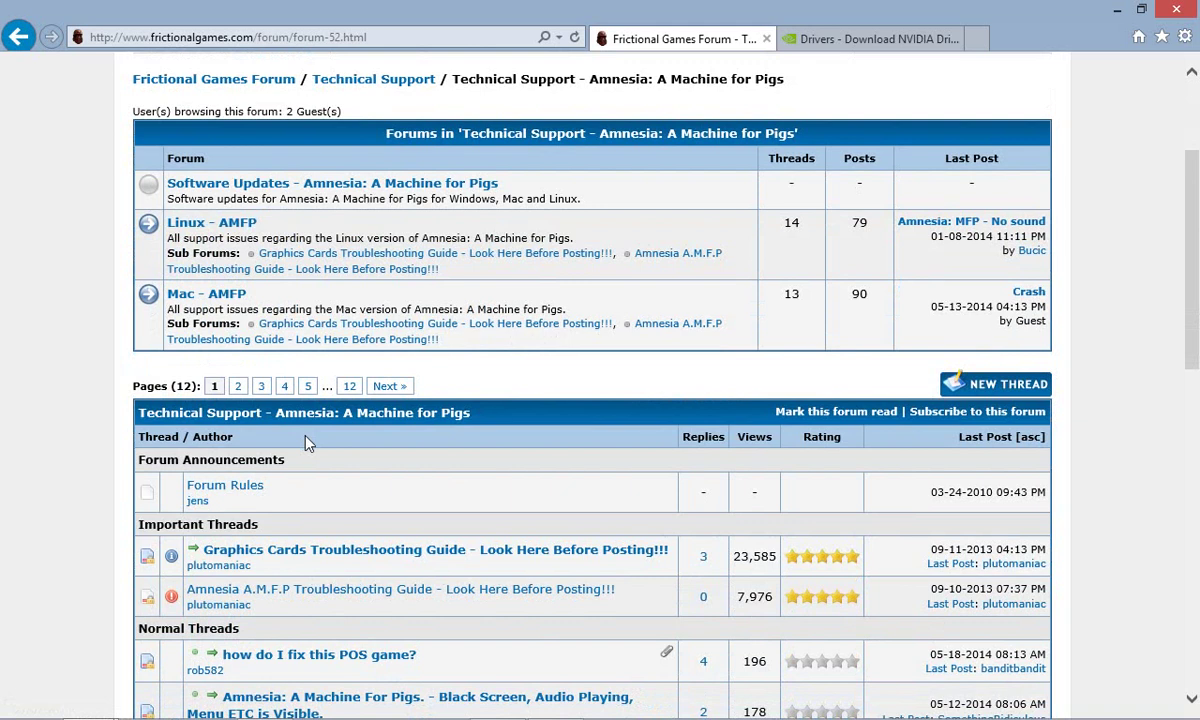
scroll(286, 408, down, 1)
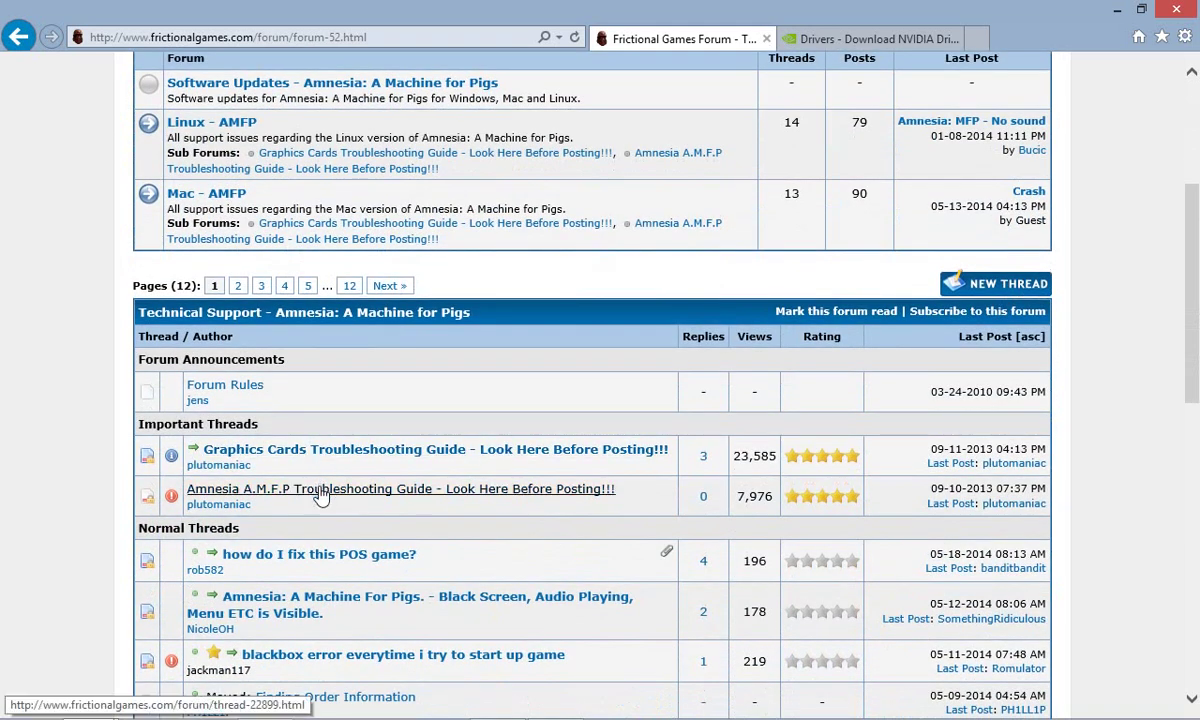
click(320, 490)
Read down the troubleshooting guide to Problem X on where to find HPL.log.
scroll(448, 400, down, 3)
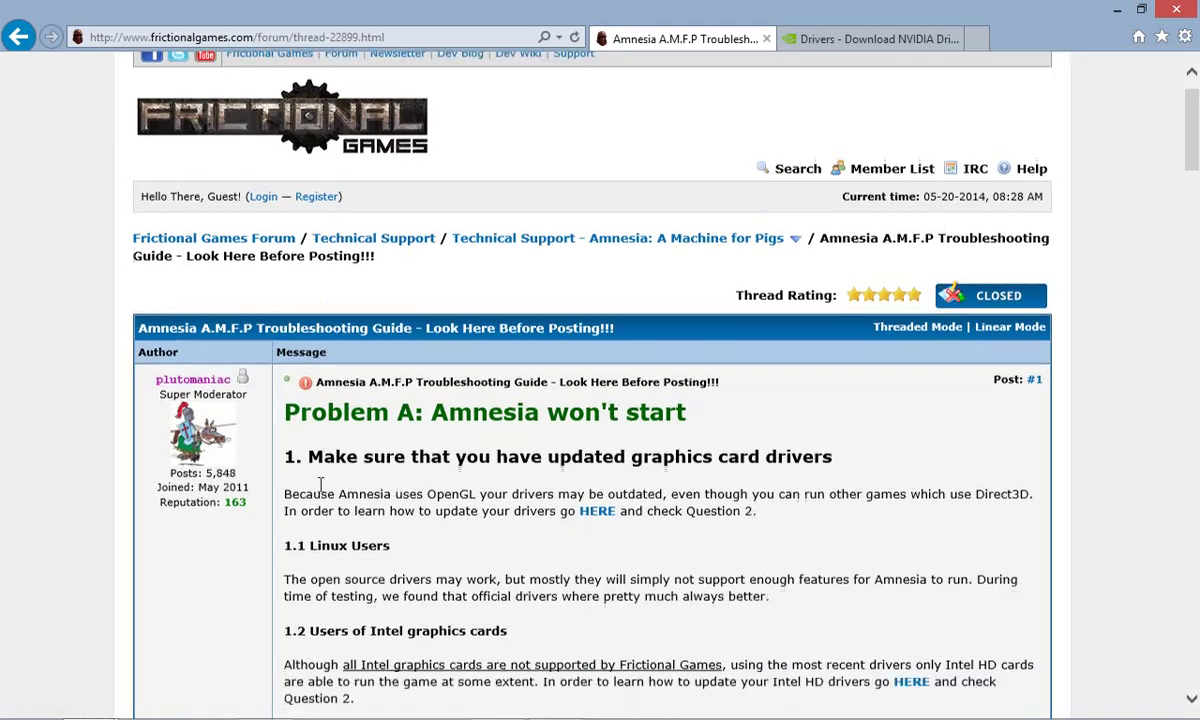
scroll(448, 400, down, 3)
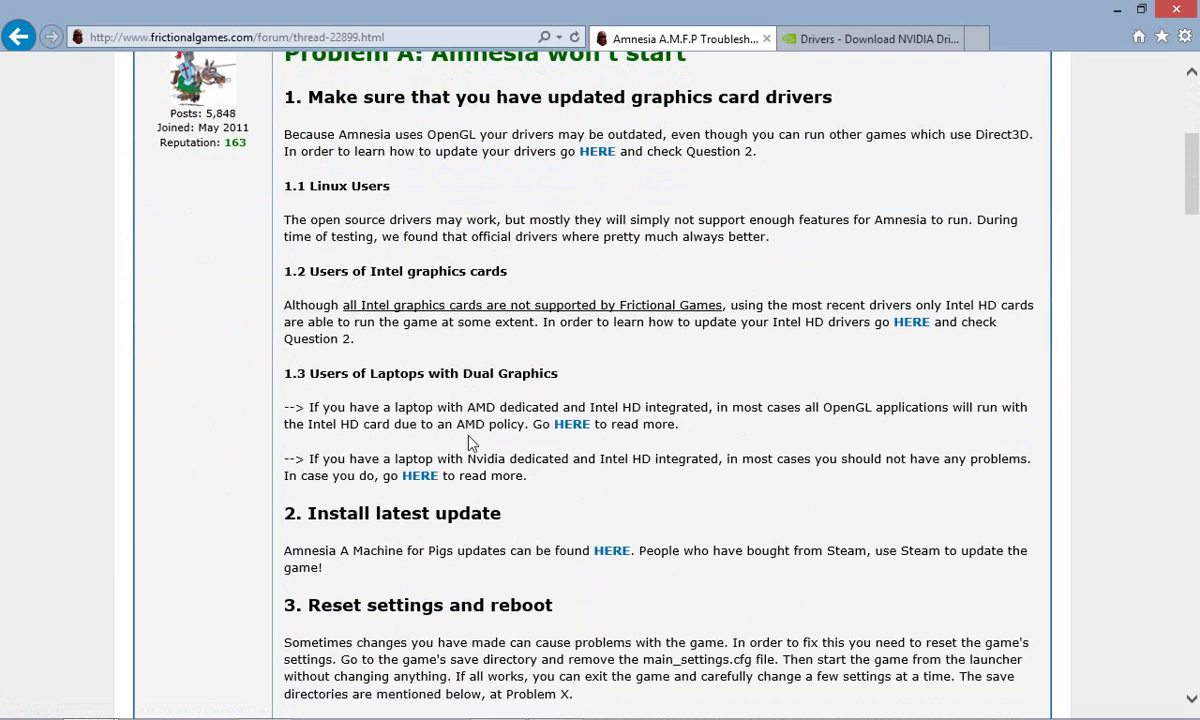
scroll(470, 447, down, 10)
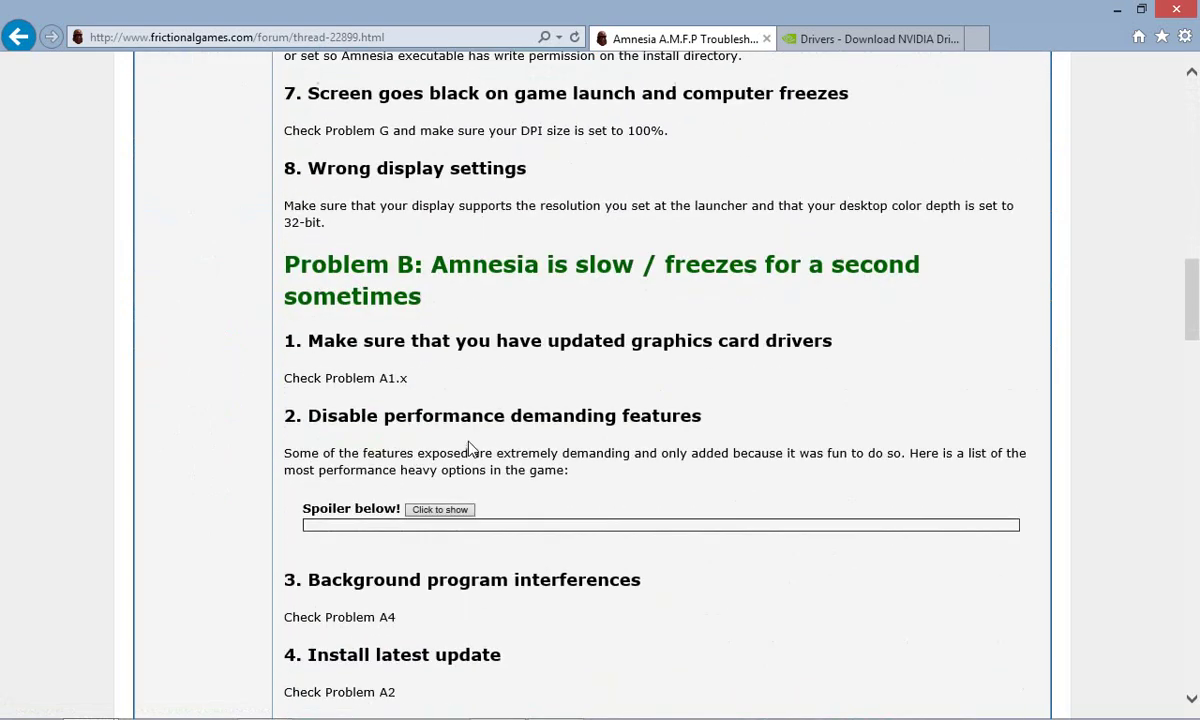
scroll(470, 447, down, 20)
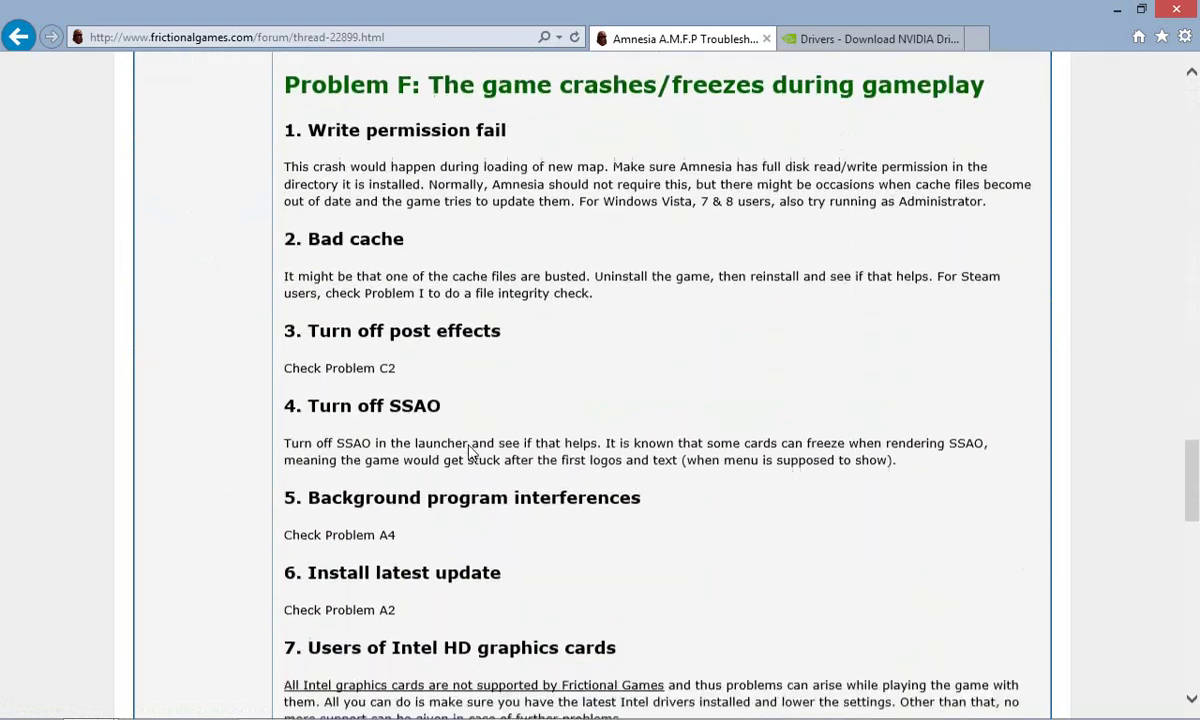
scroll(469, 445, down, 8)
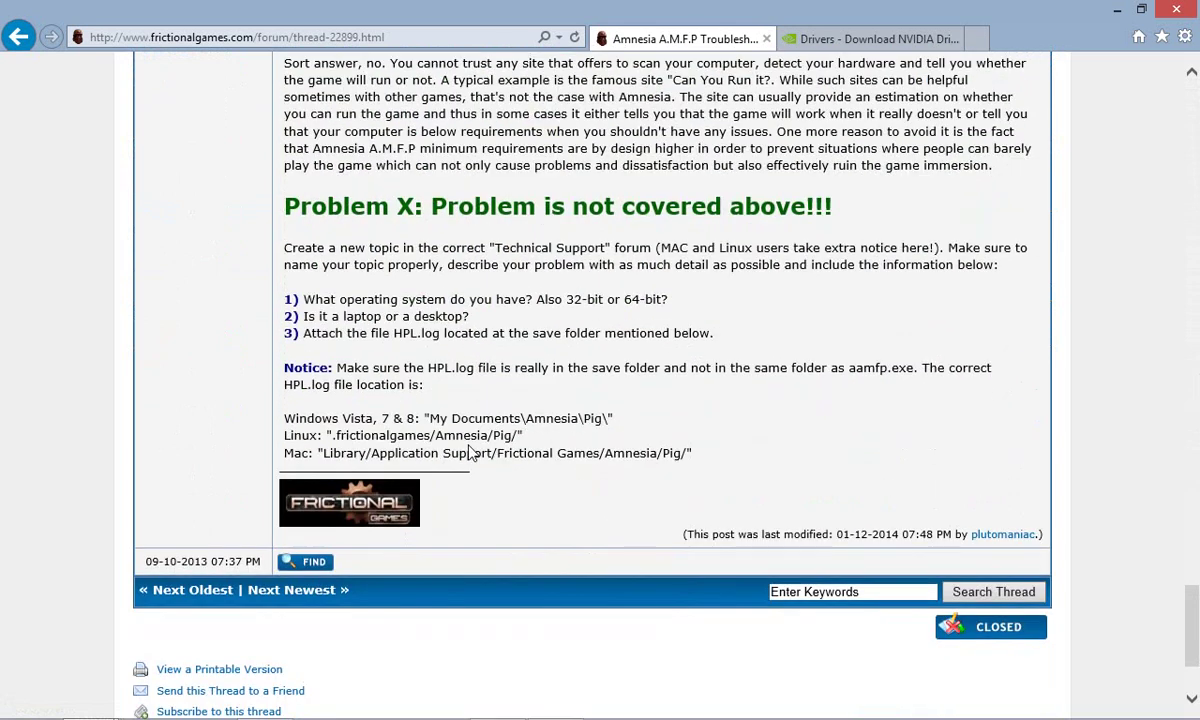
scroll(474, 285, up, 1)
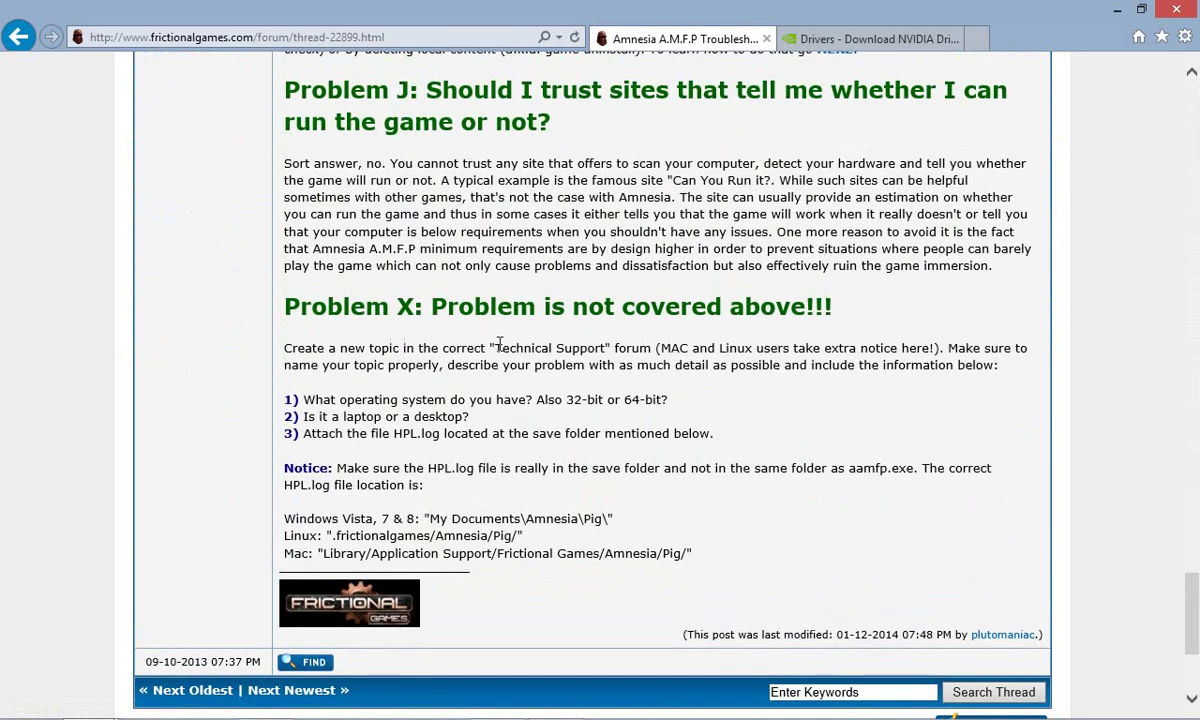
scroll(499, 345, down, 1)
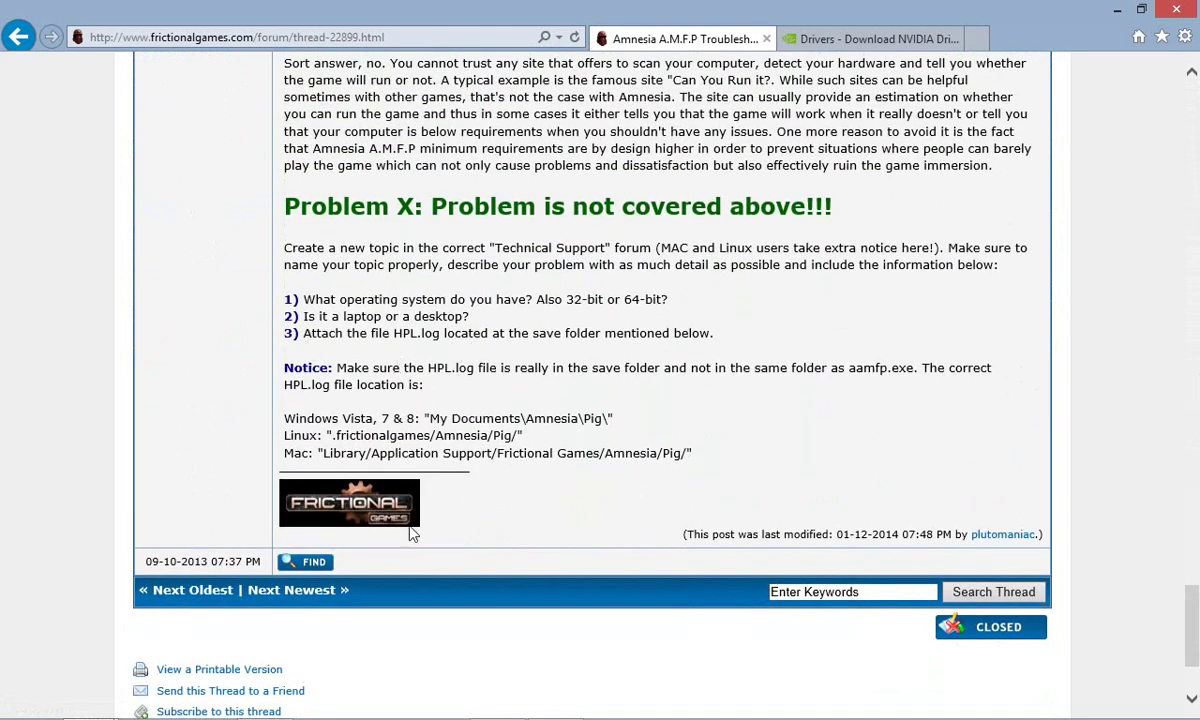